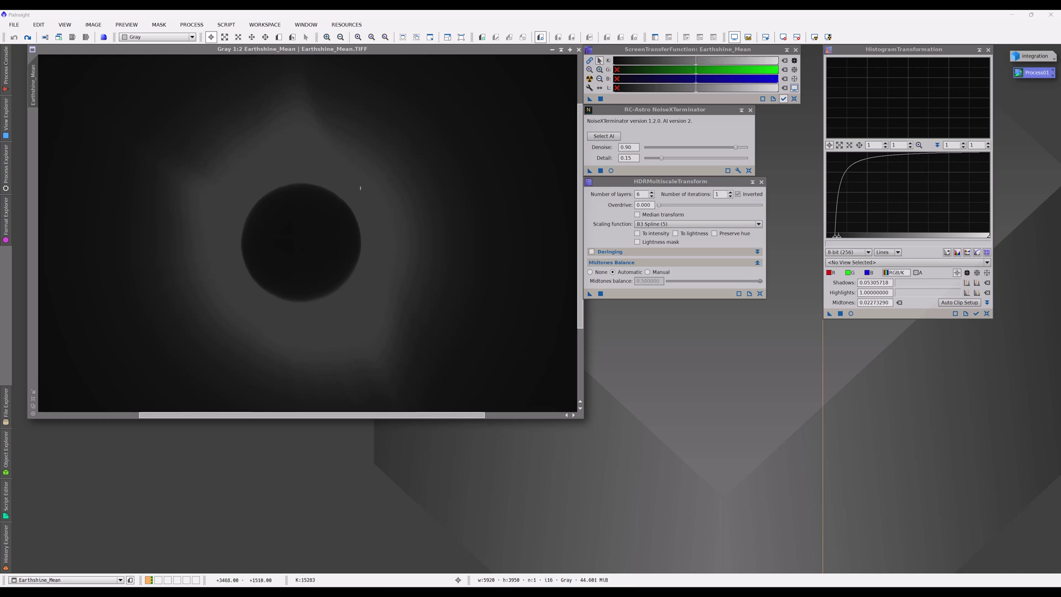
Brighten the gray screen stretch of Earthshine_Mean with the midtones control and inspect the lunar disk up close
drag(694, 71, 632, 83)
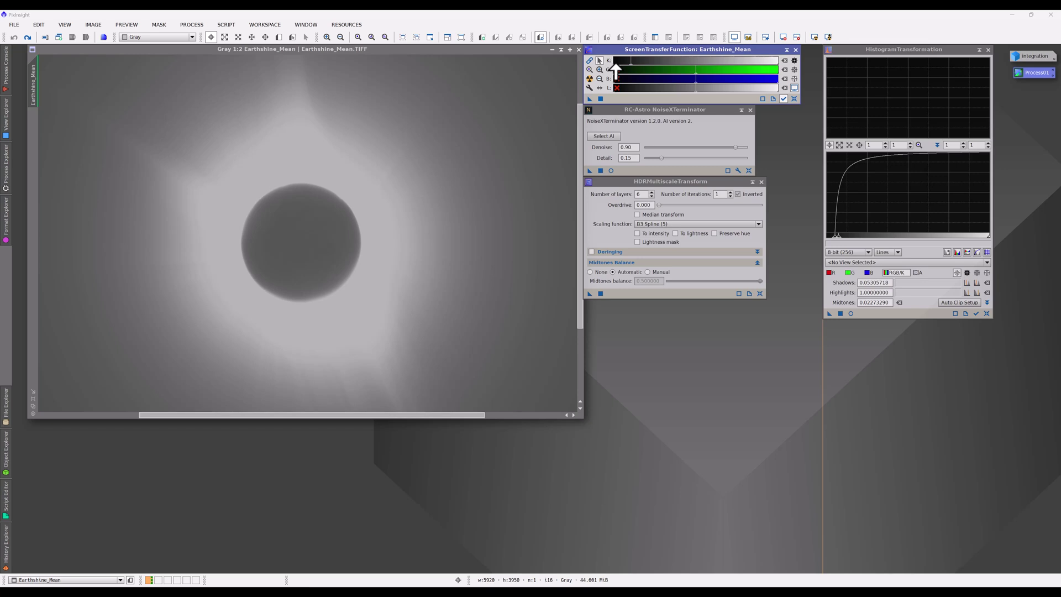
mouse_move(614, 70)
mouse_down()
mouse_move(634, 71)
mouse_move(620, 71)
mouse_up()
scroll(301, 218, up, 1)
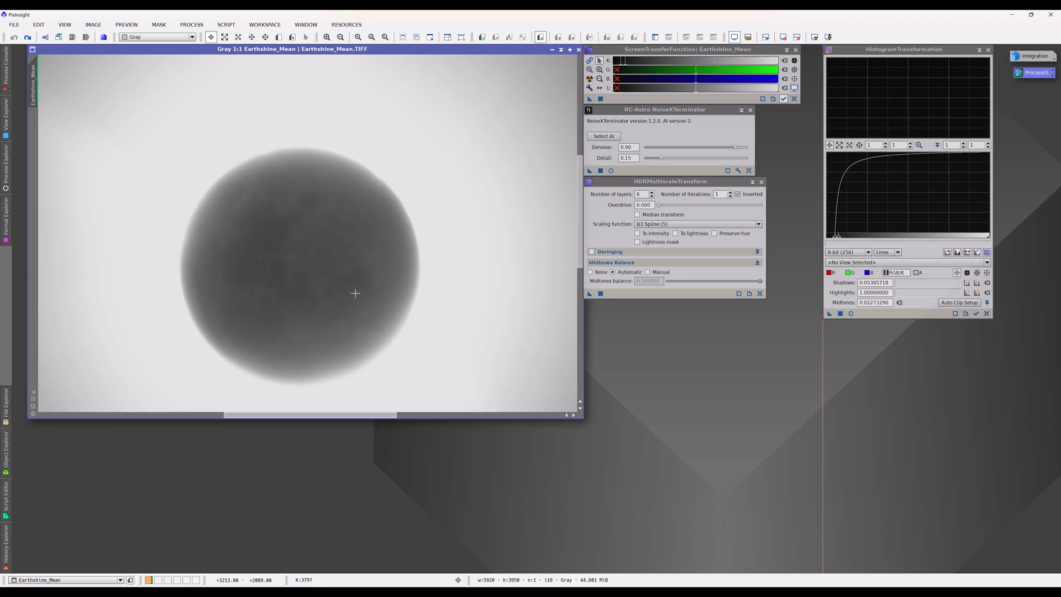
scroll(363, 222, down, 1)
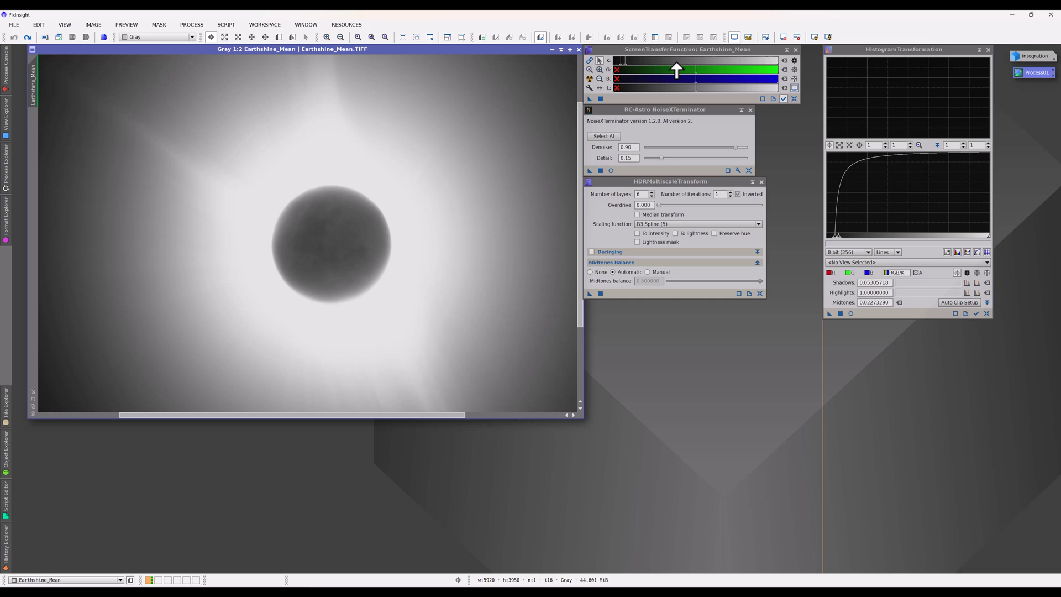
Expand the gray channel's adjustment range in ScreenTransferFunction and fine-tune its shadows and midtones to bring out lunar surface detail
drag(625, 62, 776, 63)
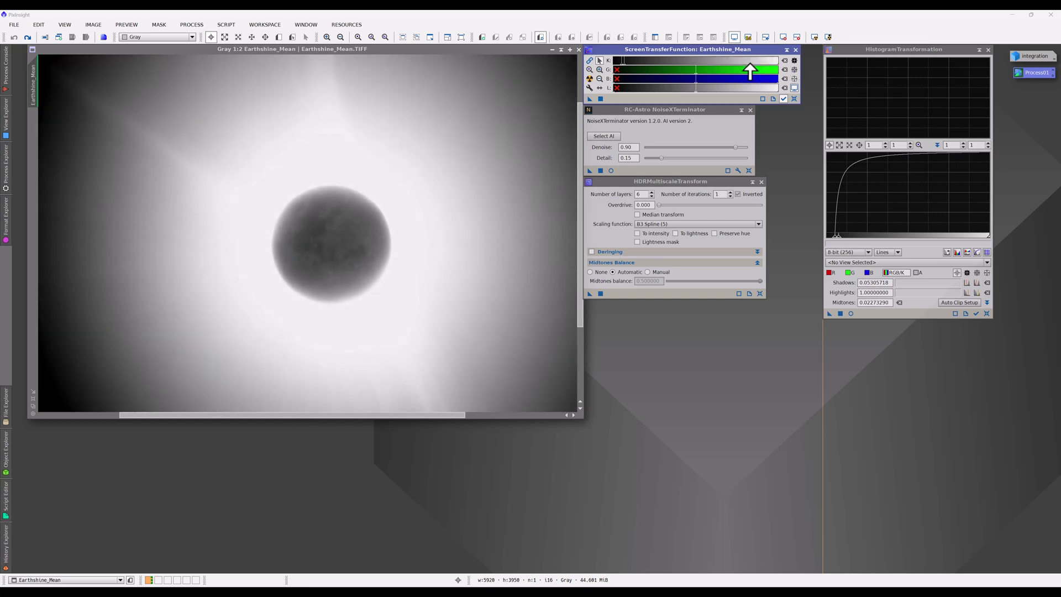
click(627, 63)
drag(628, 62, 696, 62)
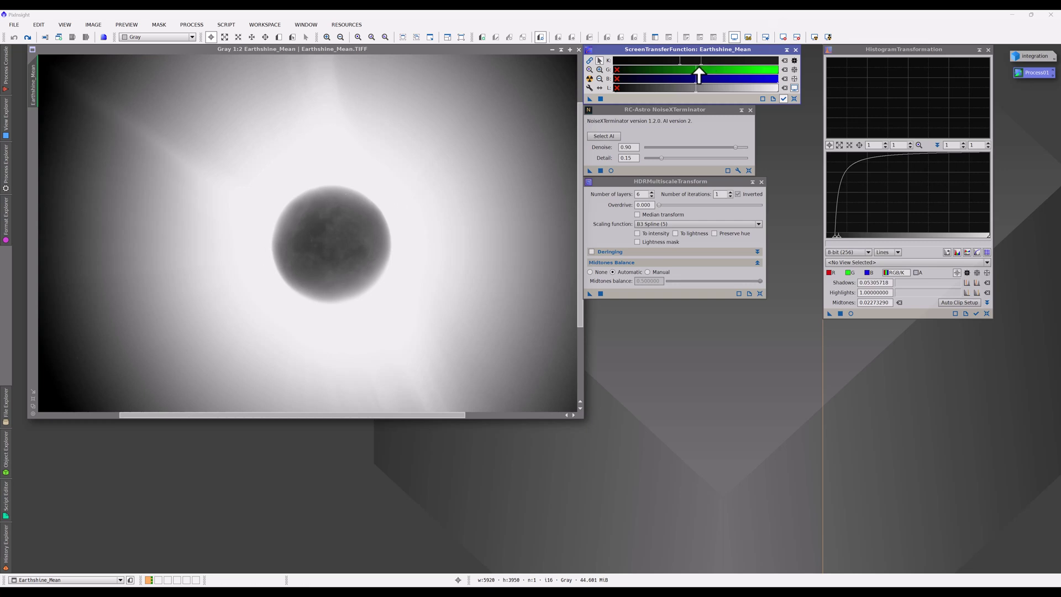
mouse_move(700, 66)
drag(699, 66, 691, 65)
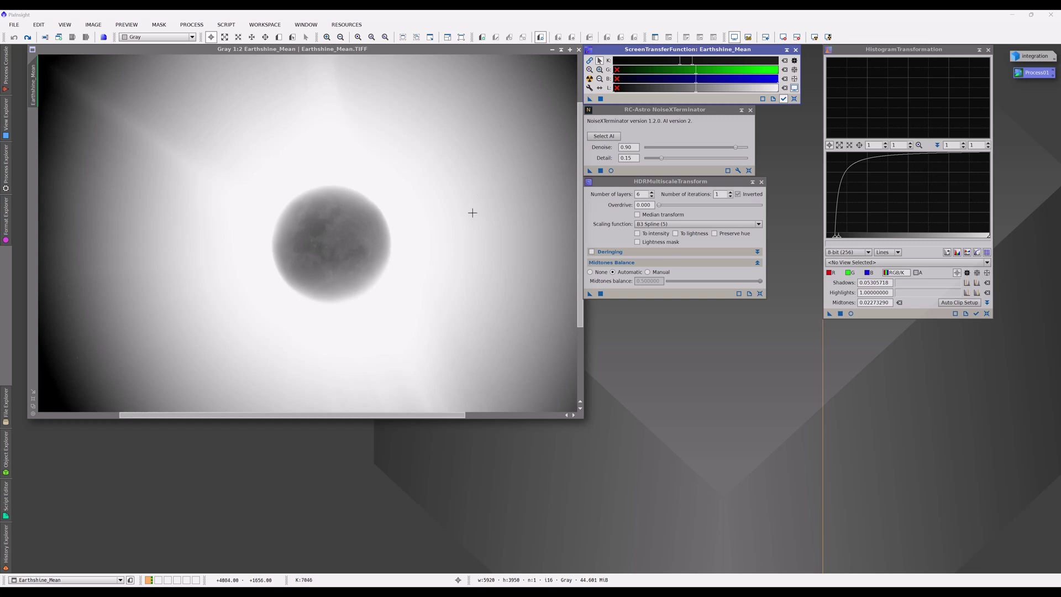
drag(685, 60, 686, 67)
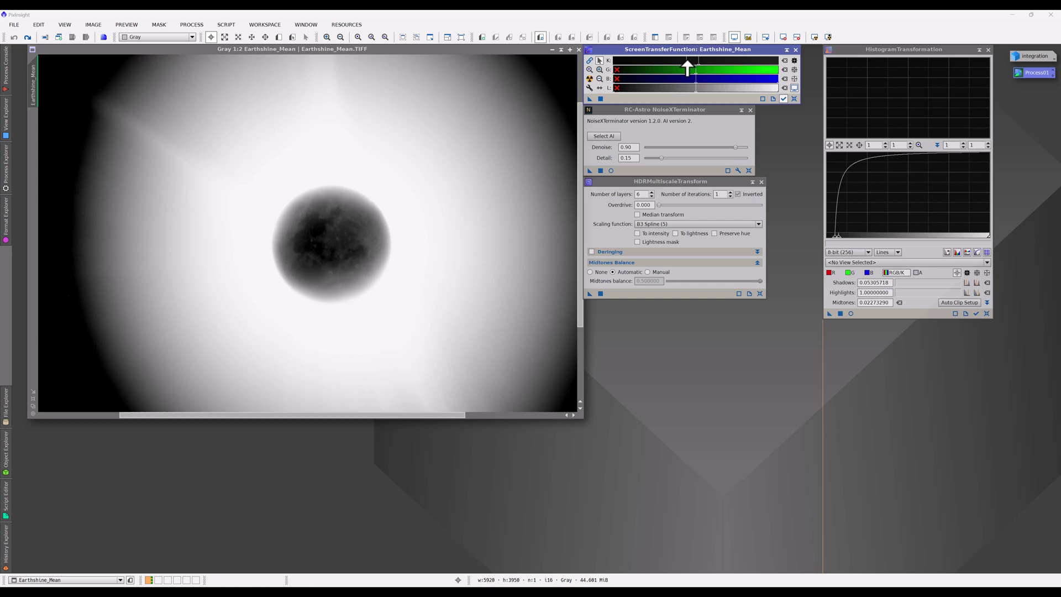
mouse_move(687, 67)
mouse_down()
mouse_move(672, 66)
mouse_move(698, 65)
mouse_up()
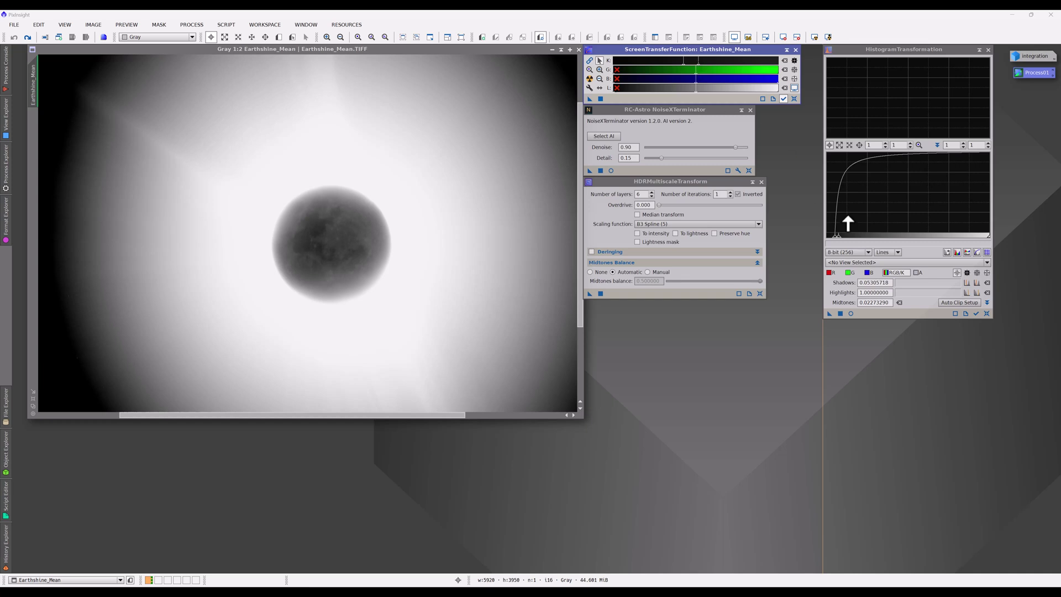
Switch to the browser to view the Inverted HDRMT video page and return to PixInsight
key(alt+Tab)
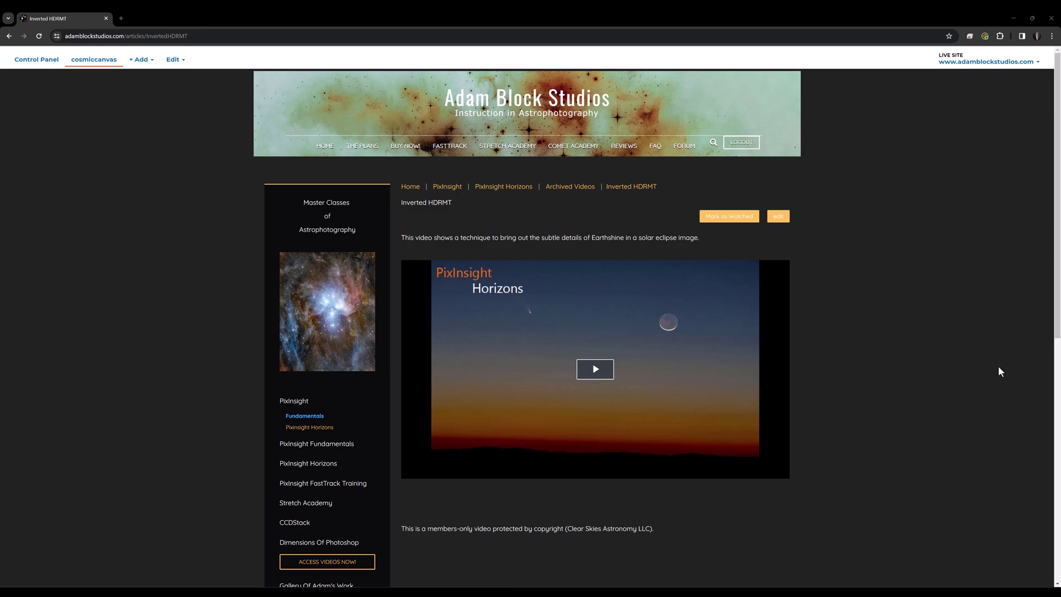
key(alt+Tab)
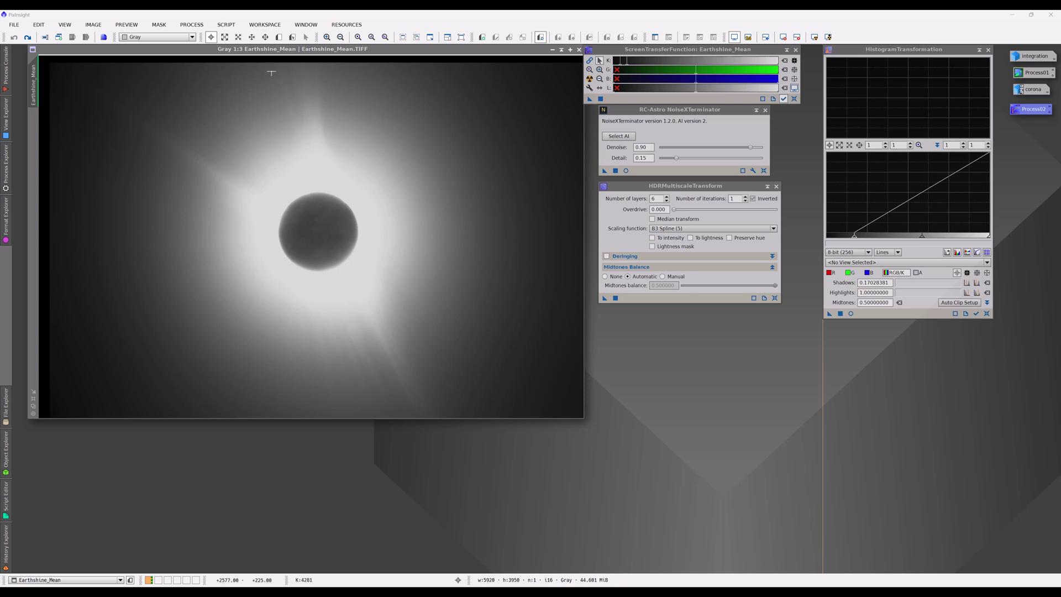
Create a preview in Earthshine_Mean that tightly frames the dark lunar disk
click(279, 36)
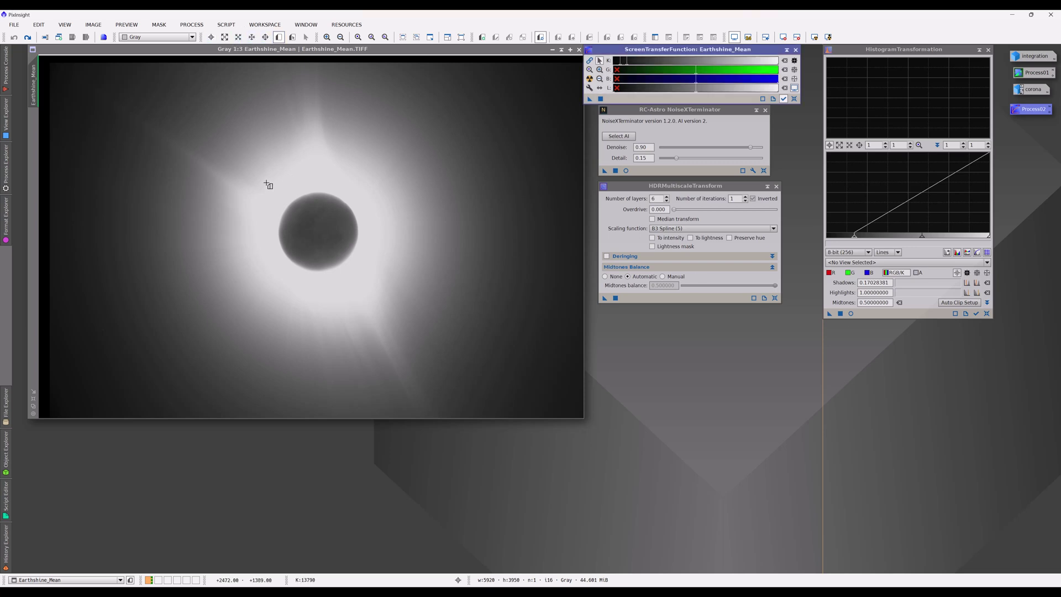
drag(268, 185, 367, 274)
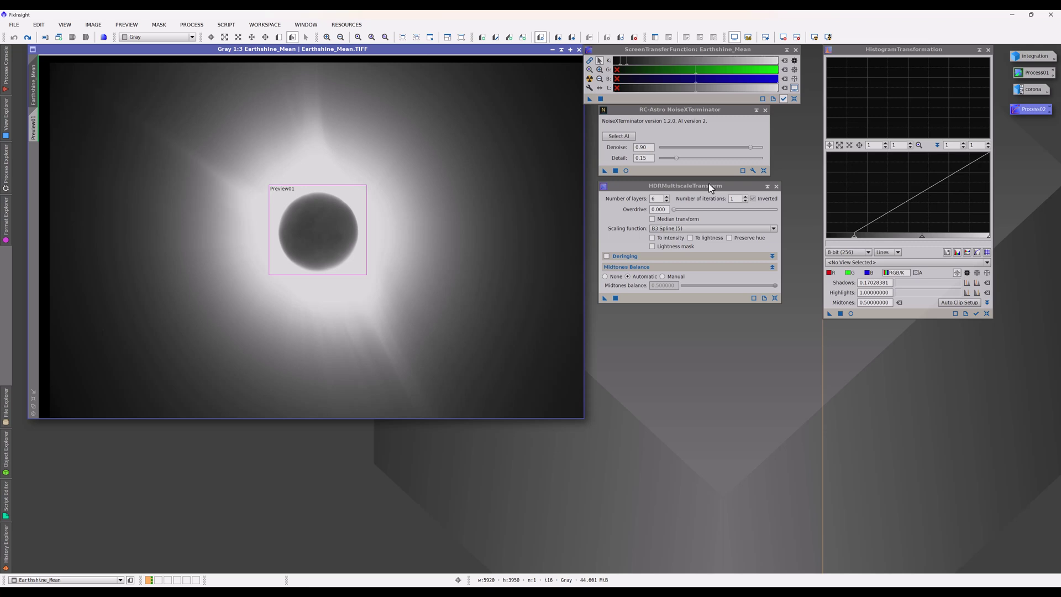
Apply the screen stretch permanently to Earthshine_Mean with HistogramTransformation and reset its ScreenTransferFunction
drag(709, 184, 703, 188)
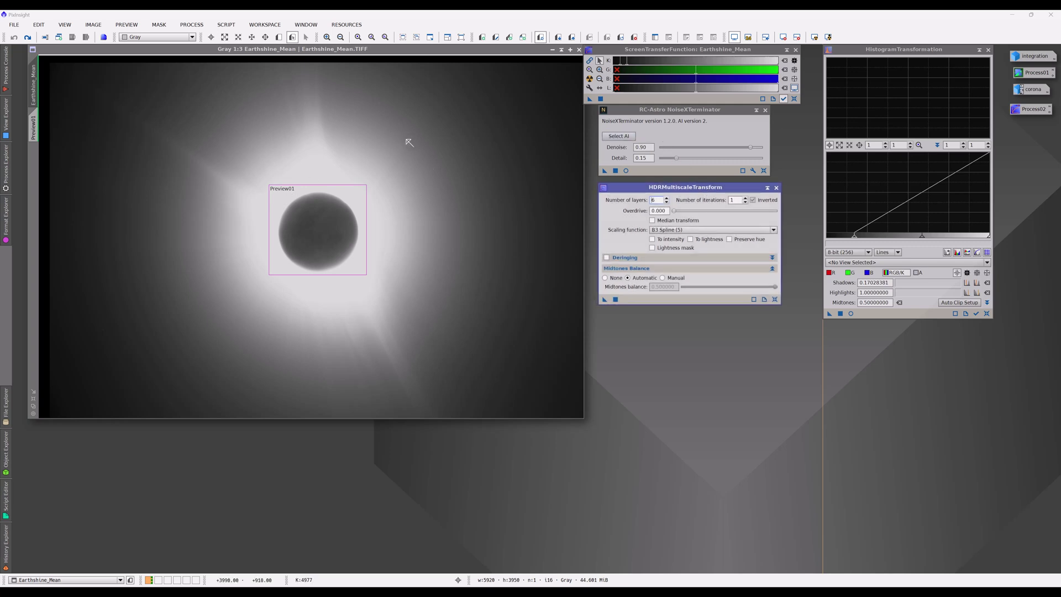
drag(590, 99, 481, 281)
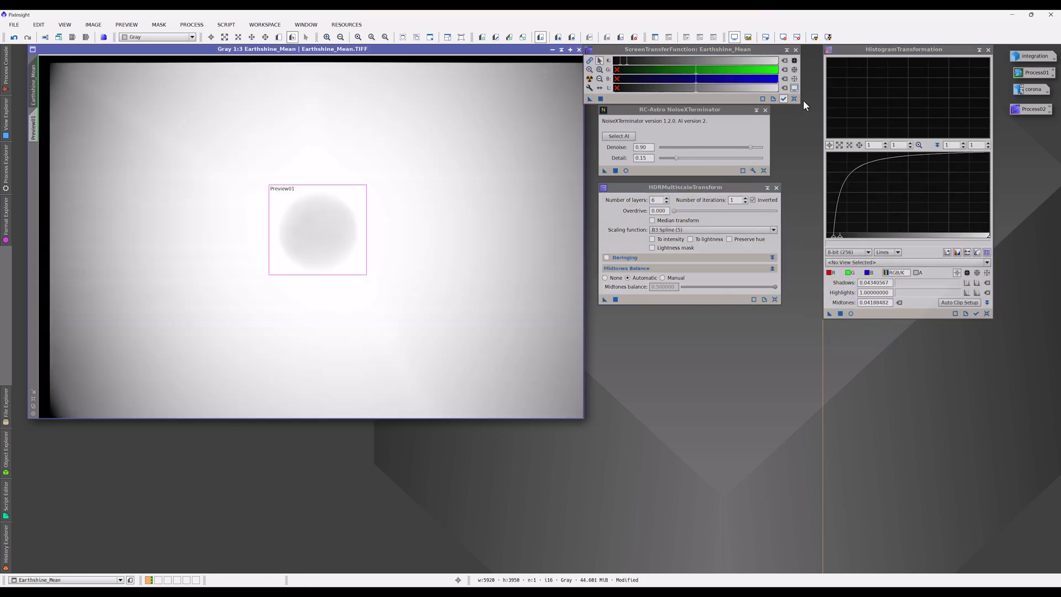
click(794, 98)
Extract the lunar preview as a separate image and reset the new image's screen stretch
click(34, 124)
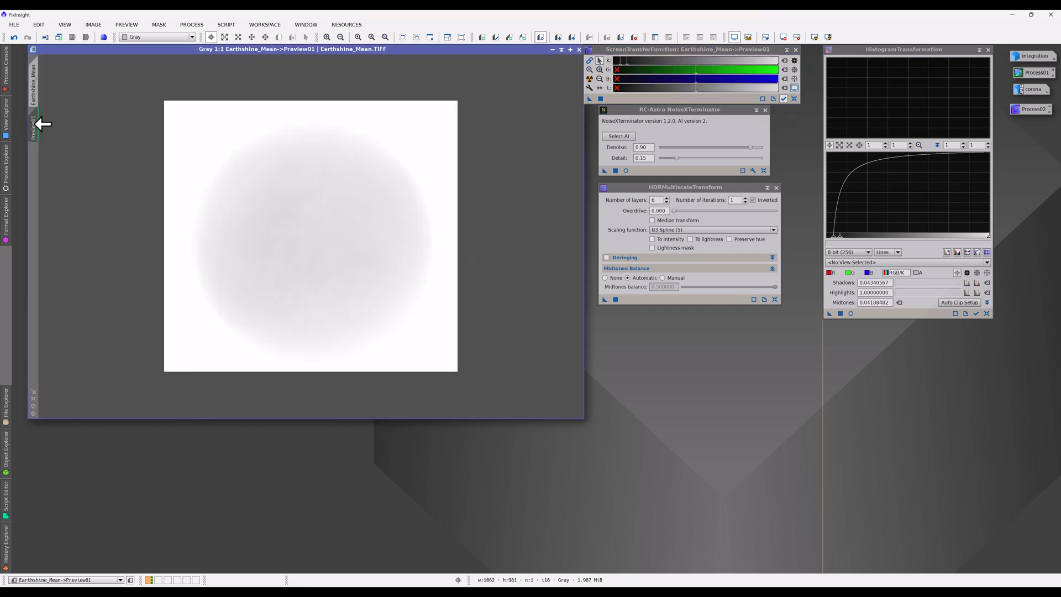
drag(35, 131, 456, 301)
click(795, 98)
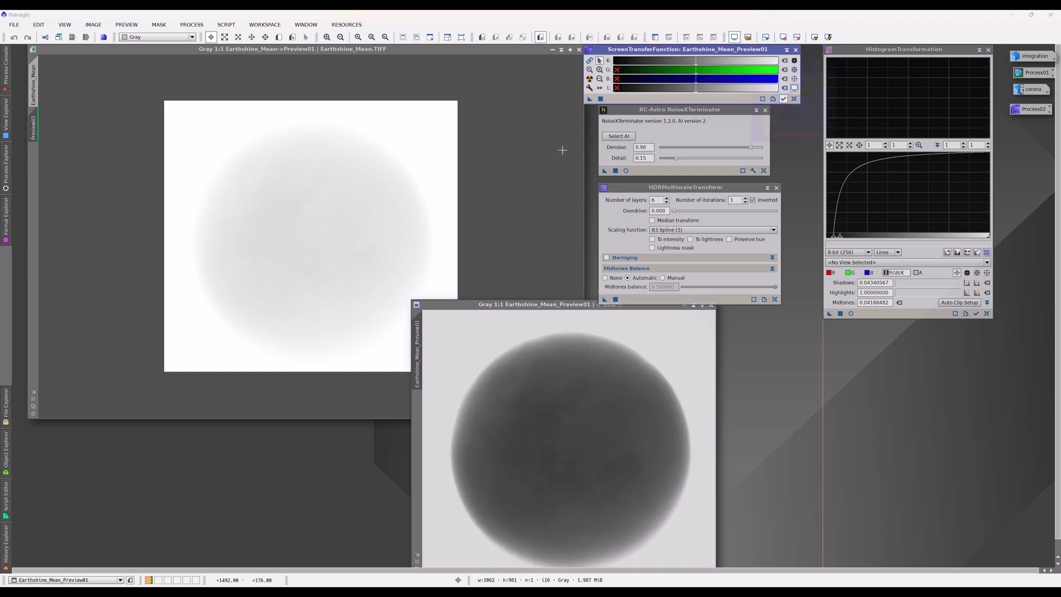
Show the full Earthshine_Mean image again and place the extracted lunar image window in front, below the process windows
click(34, 91)
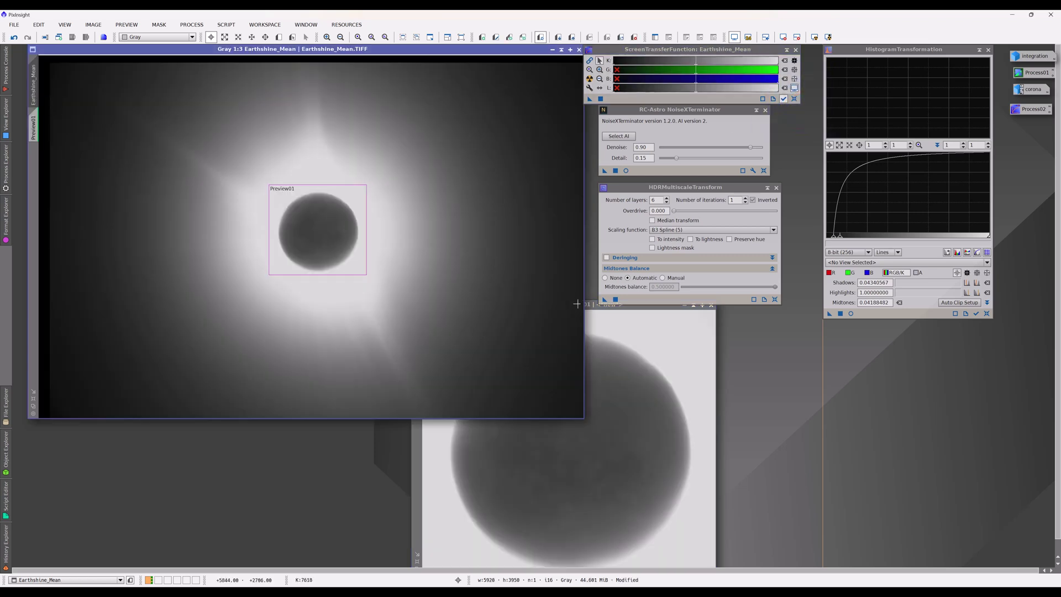
drag(592, 312, 508, 246)
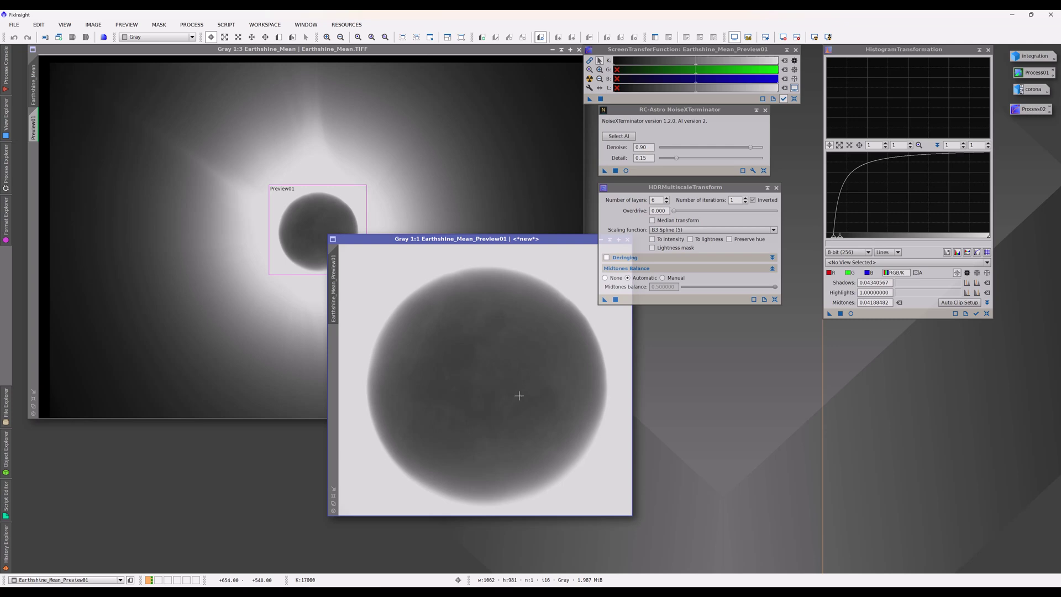
drag(545, 241, 511, 240)
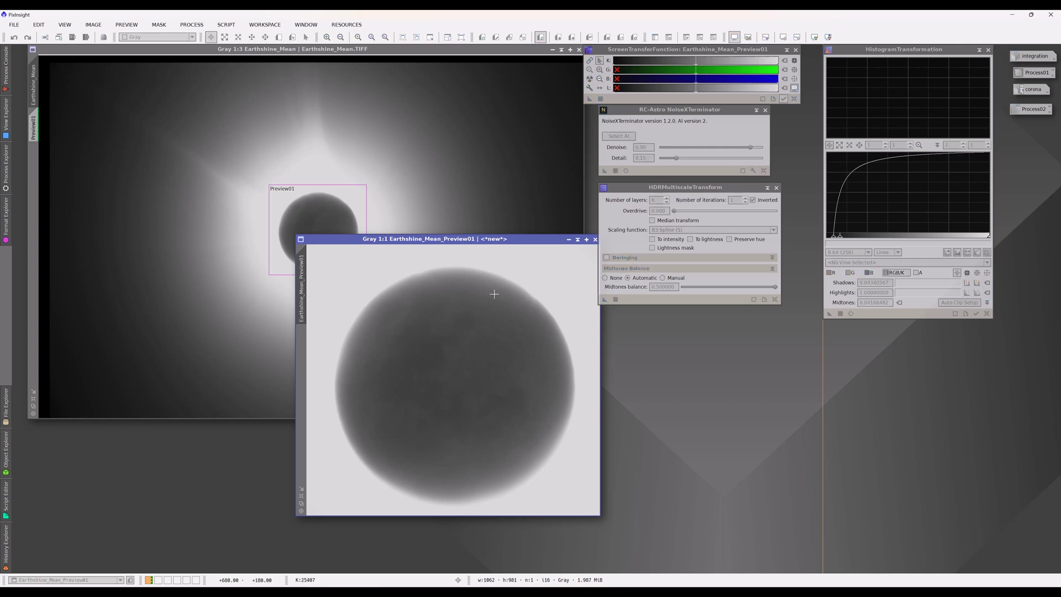
Invert the extracted lunar image and arrange it beside the HDRMultiscaleTransform window
key(ctrl+i)
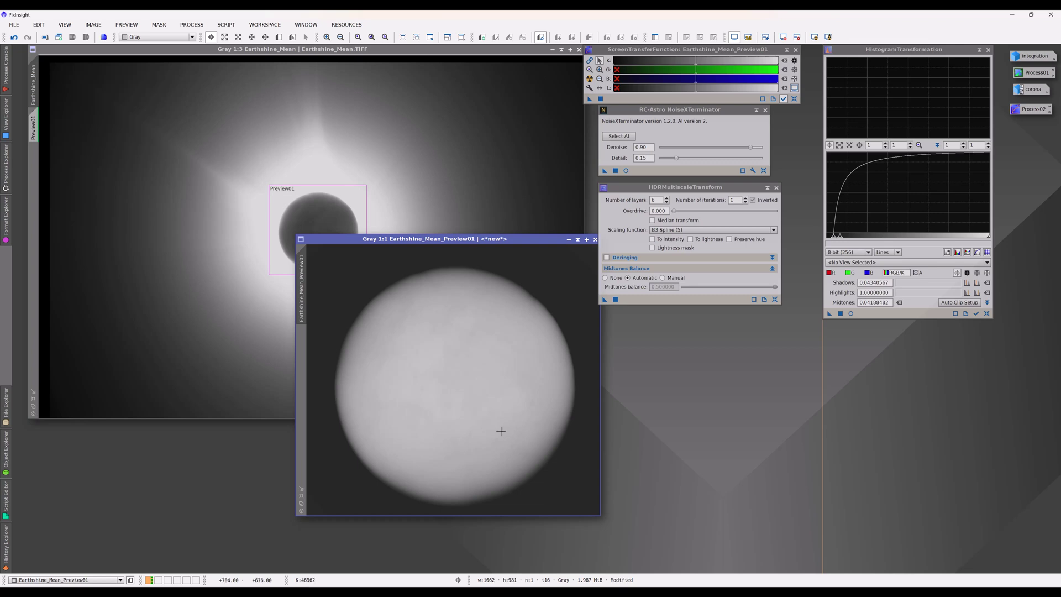
drag(672, 192, 682, 193)
drag(519, 244, 521, 255)
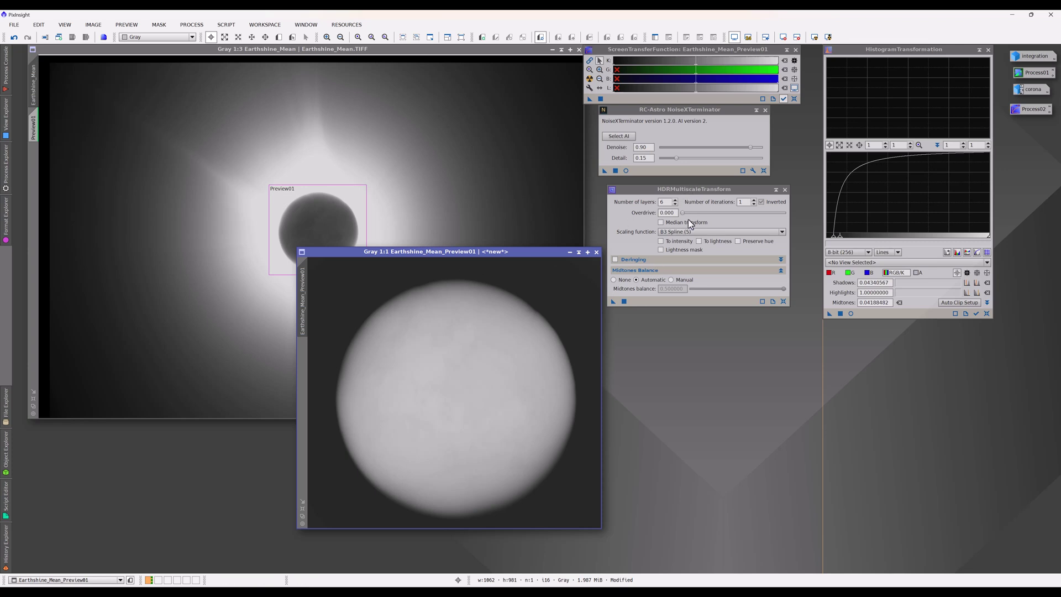
Apply HDRMultiscaleTransform with 6 layers, B3 Spline (5) and the lightness mask enabled to a full-frame preview of the inverted lunar image
click(661, 249)
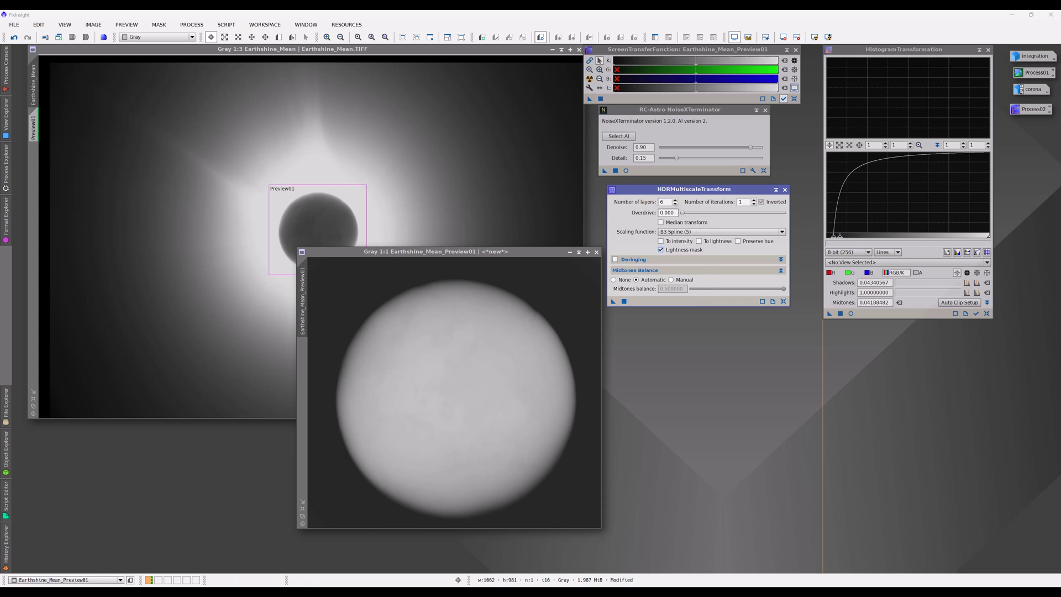
click(303, 309)
click(302, 357)
drag(695, 190, 701, 197)
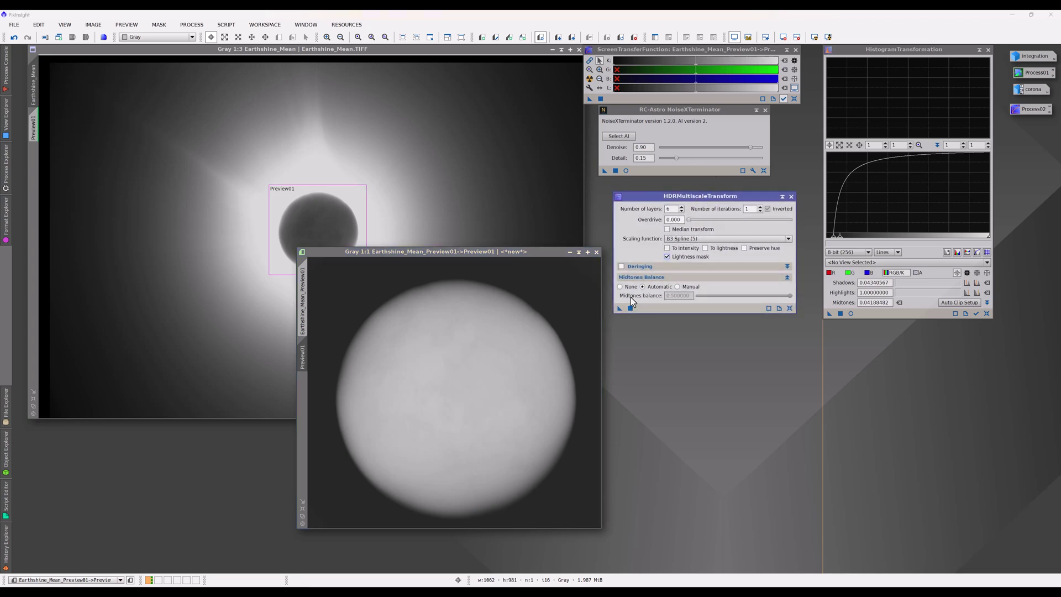
drag(619, 308, 496, 400)
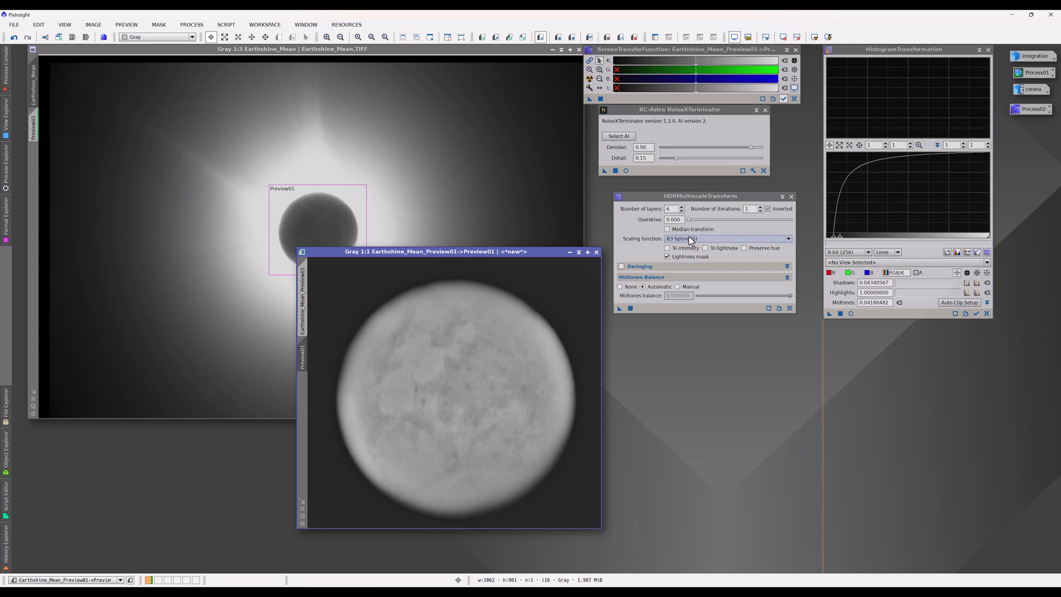
Try HDRMultiscaleTransform with 5 layers on the lunar preview and compare it at 1:2 zoom with the original image
click(681, 211)
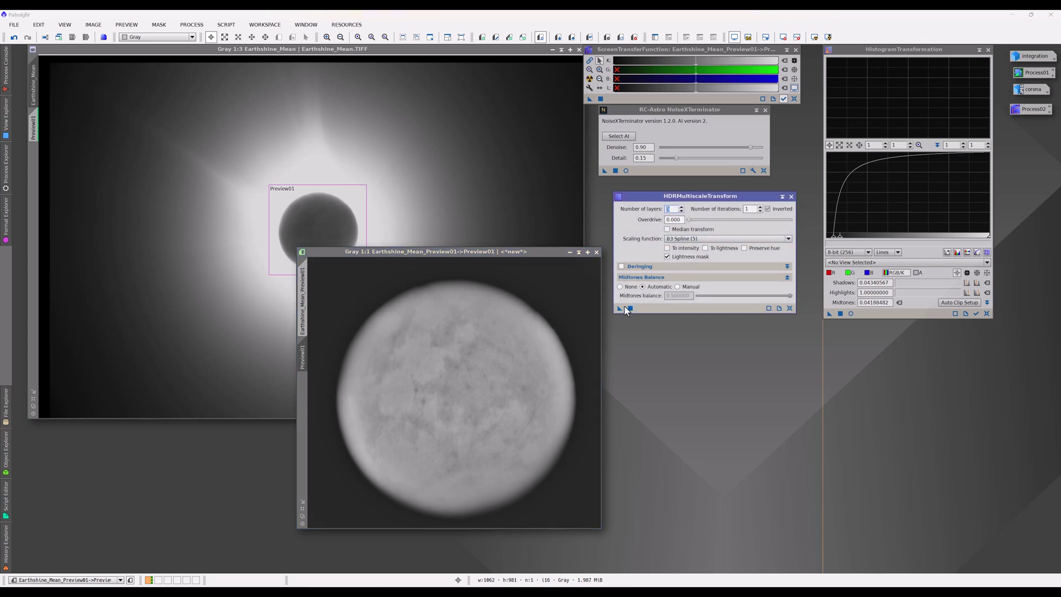
drag(619, 307, 487, 363)
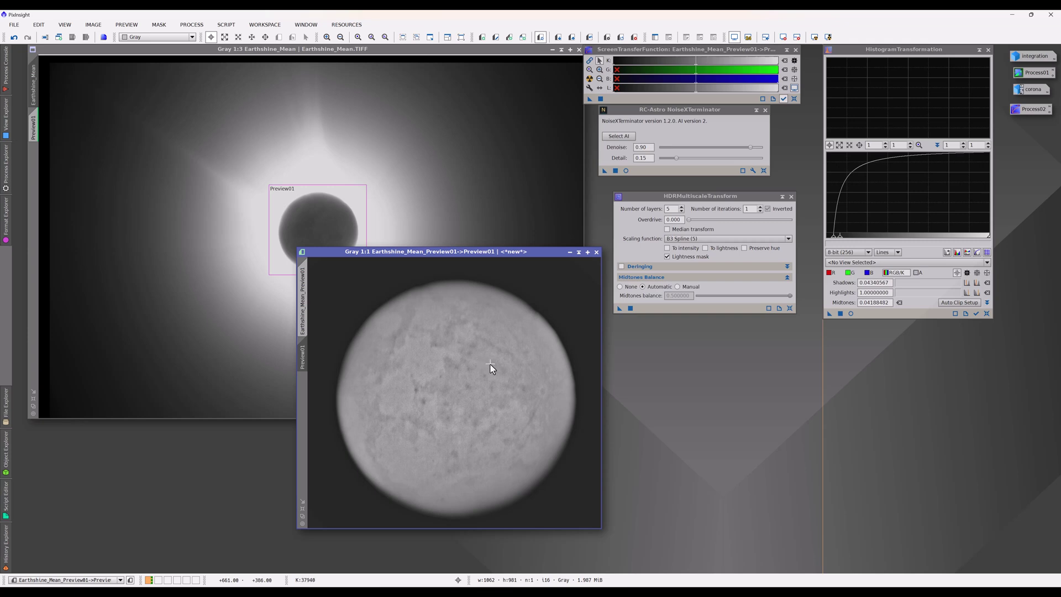
scroll(489, 363, down, 1)
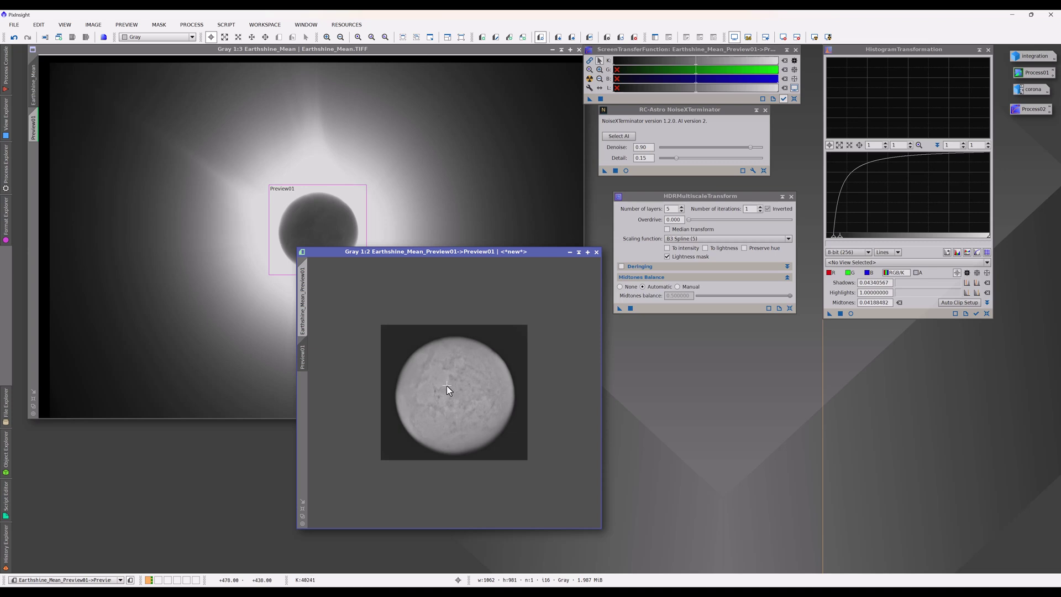
drag(390, 252, 403, 296)
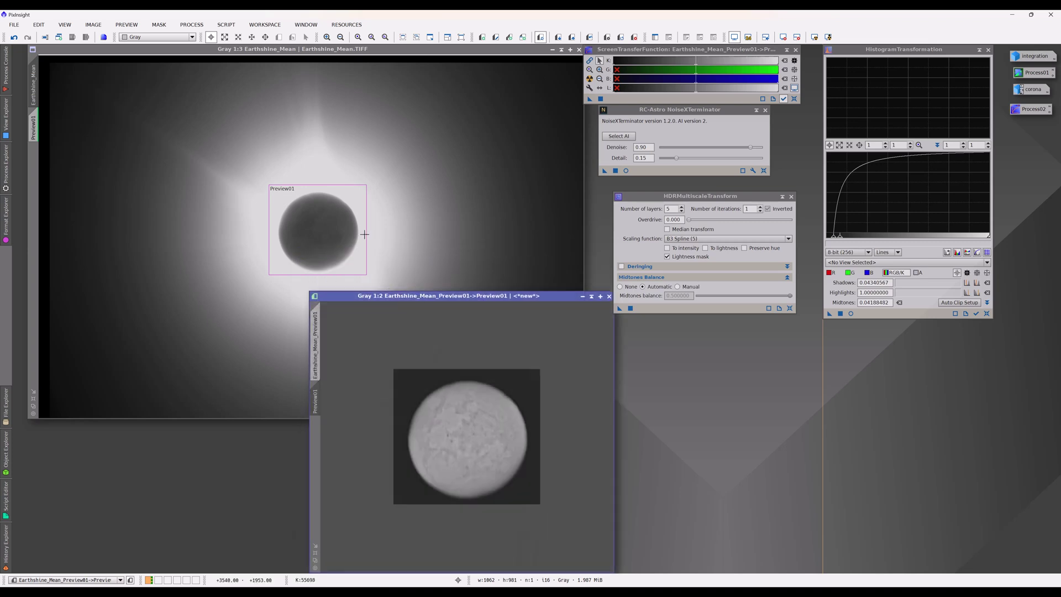
drag(514, 296, 501, 228)
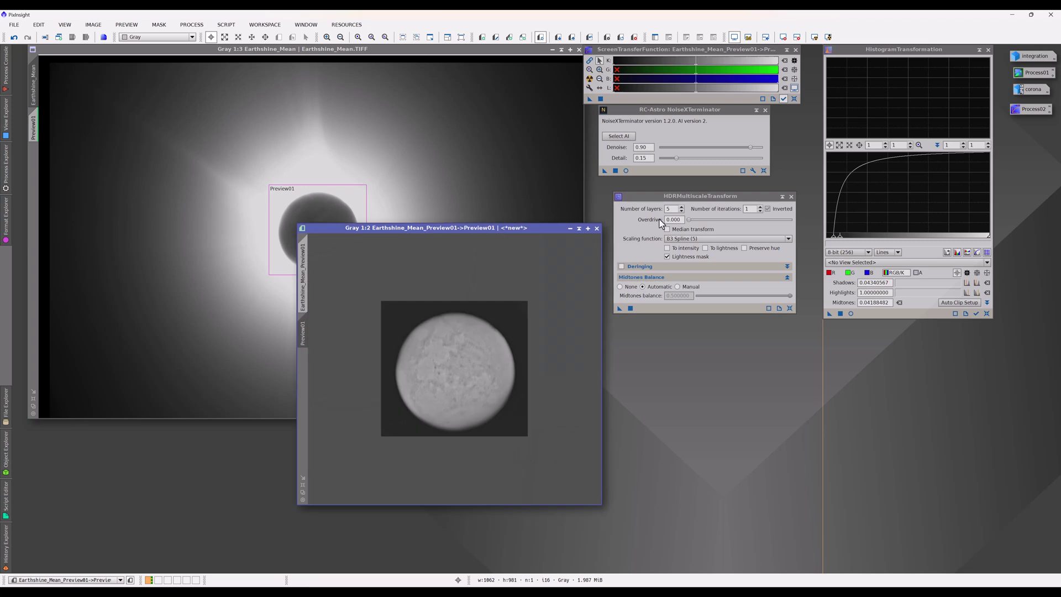
Set HDRMultiscaleTransform back to 6 layers and reapply it to the lunar preview
click(682, 210)
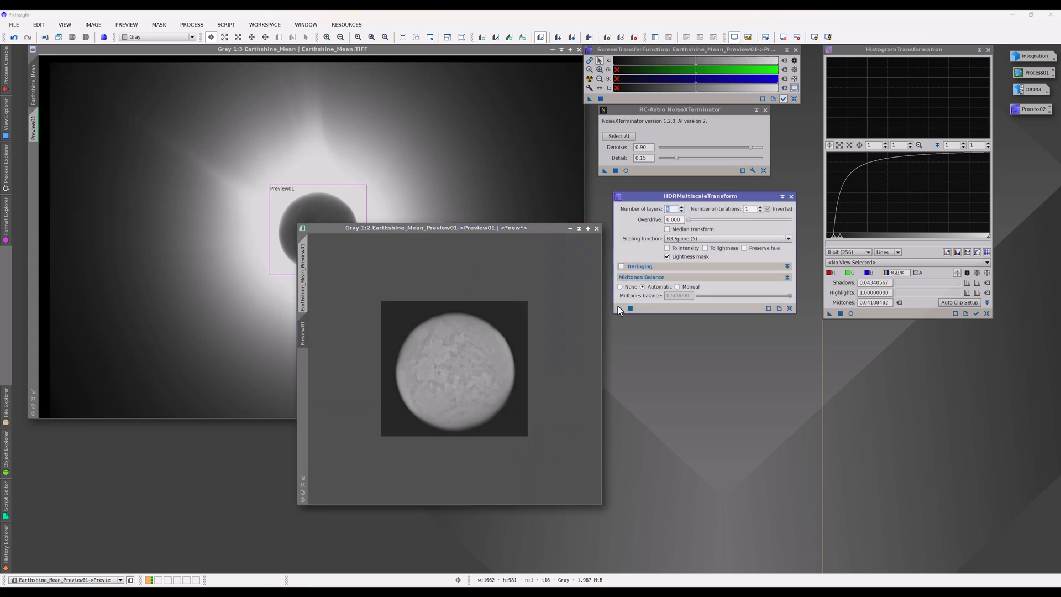
drag(578, 323, 491, 374)
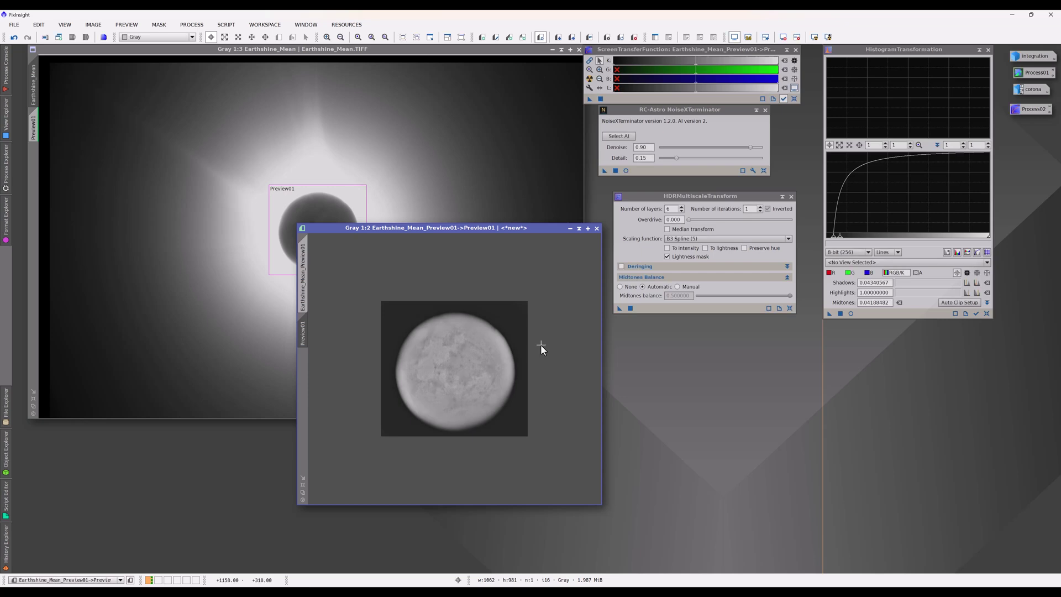
Try the Gaussian (5) scaling function in HDRMultiscaleTransform on the lunar preview
click(693, 238)
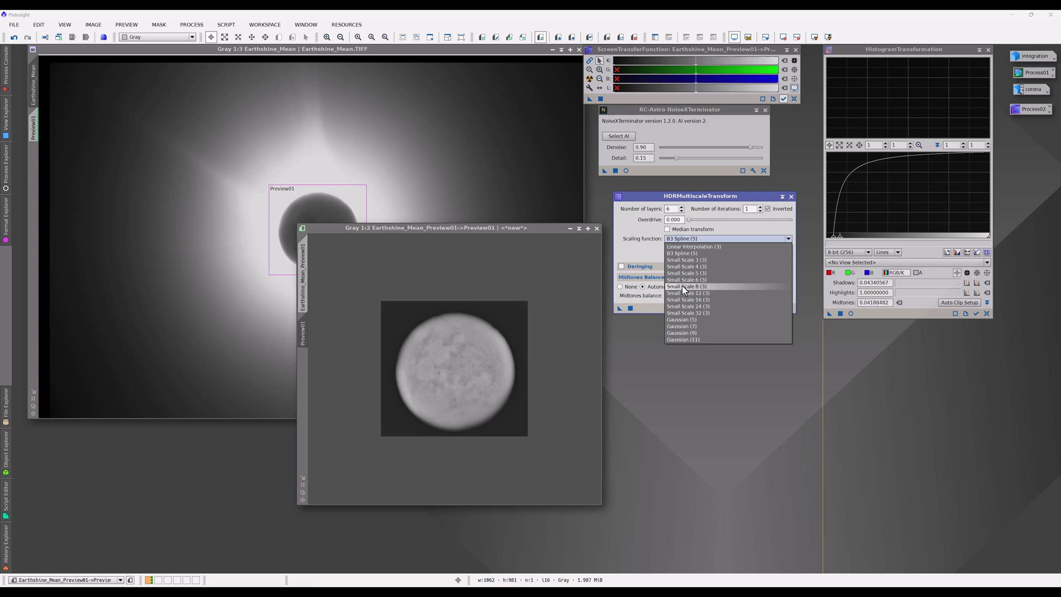
click(682, 320)
drag(620, 309, 484, 369)
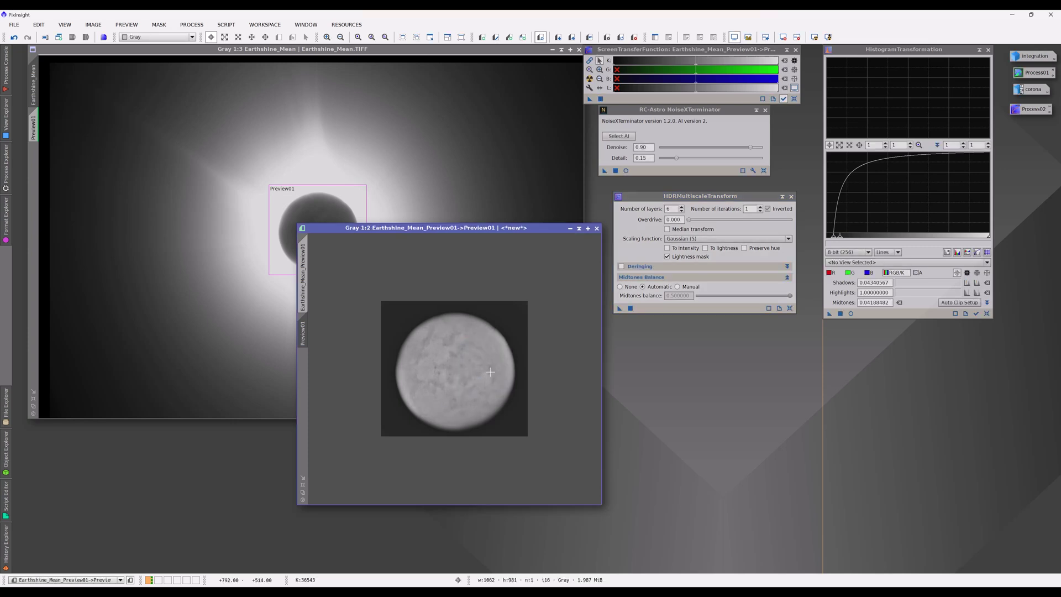
Change the scaling function to Gaussian (7) and apply HDRMultiscaleTransform to the lunar preview
click(708, 235)
click(705, 236)
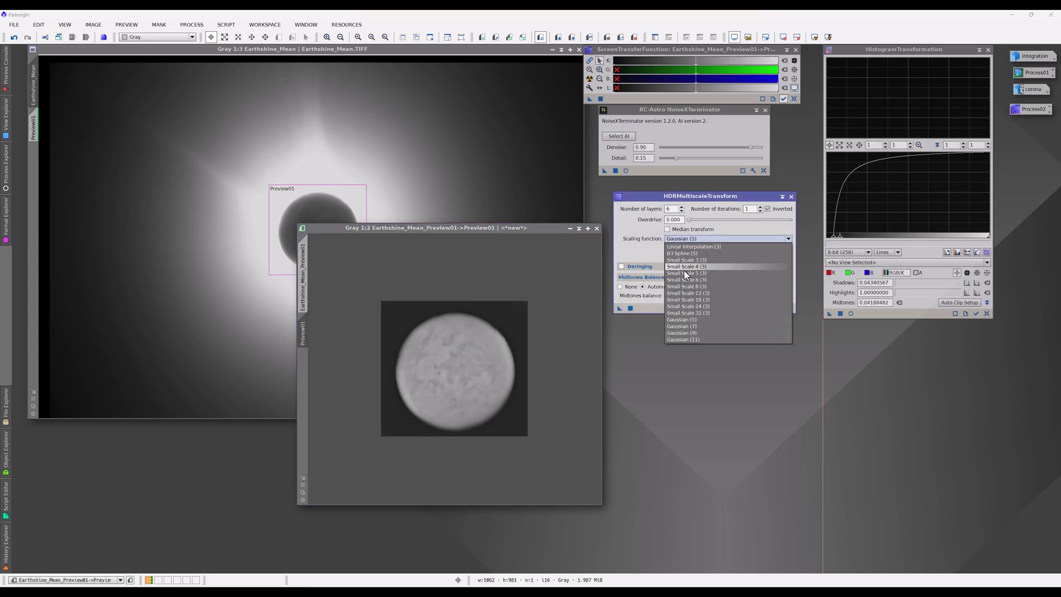
click(687, 325)
drag(620, 308, 501, 389)
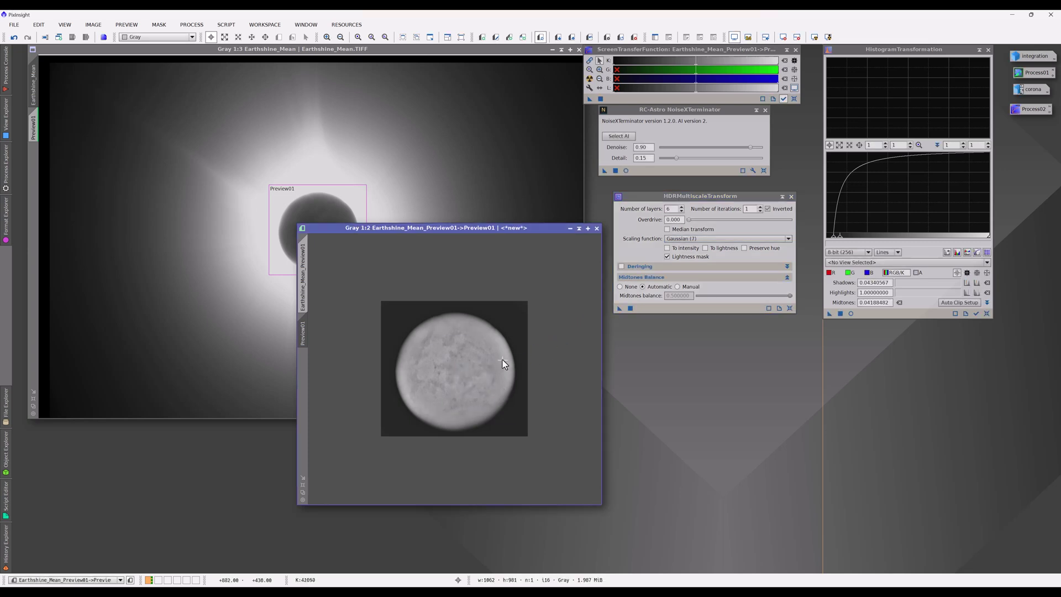
Try the Gaussian (5) scaling function again by applying HDRMultiscaleTransform to the lunar preview at 1:1 zoom
scroll(409, 390, up, 1)
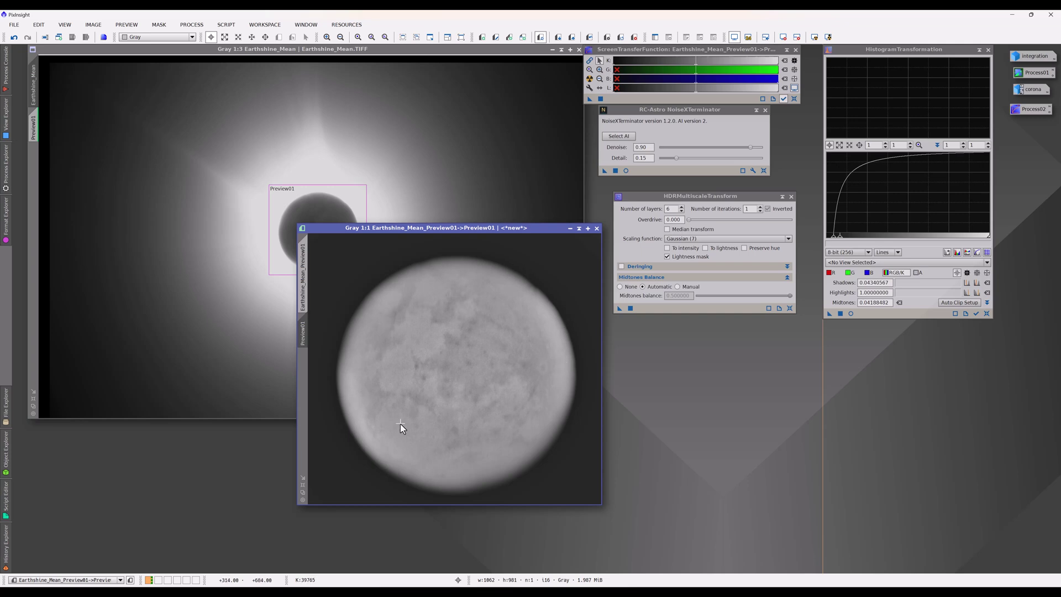
click(676, 244)
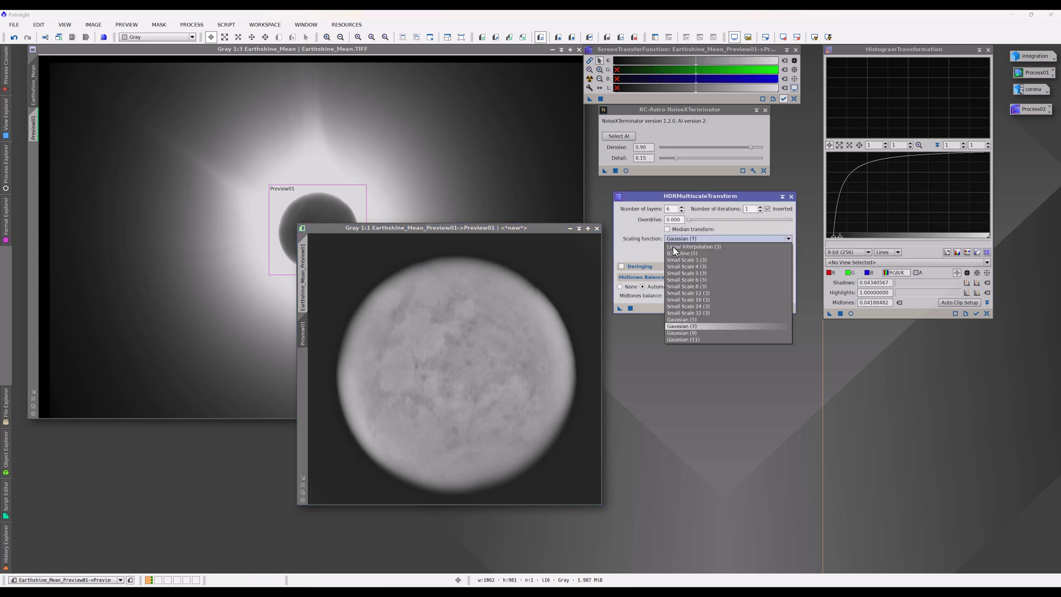
click(671, 319)
click(629, 308)
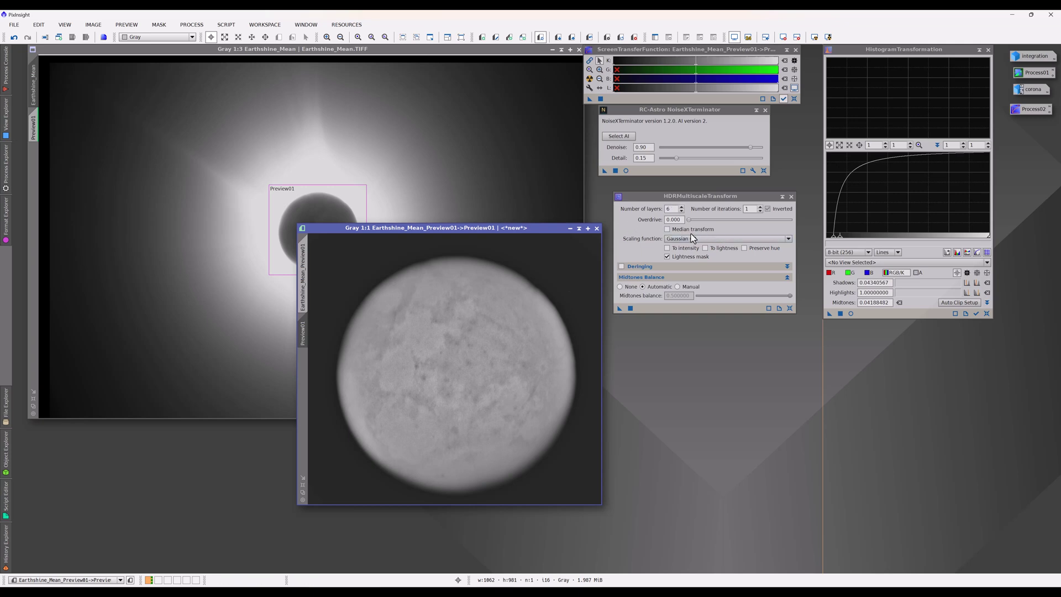
Enable the median transform in HDRMultiscaleTransform and apply it to the lunar preview, first with 6 layers and again with 7 layers
click(668, 229)
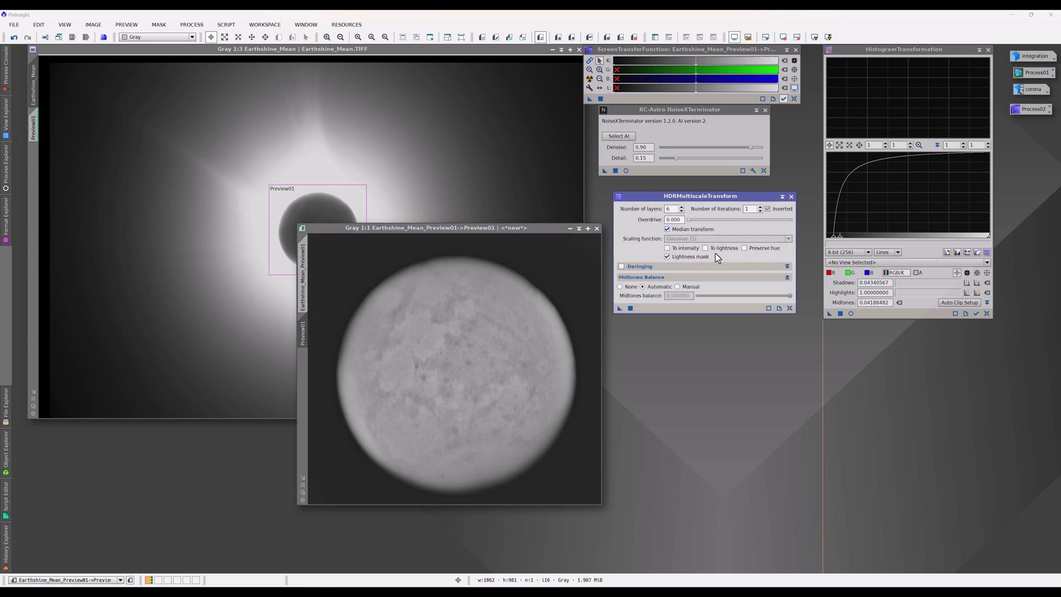
drag(619, 309, 466, 376)
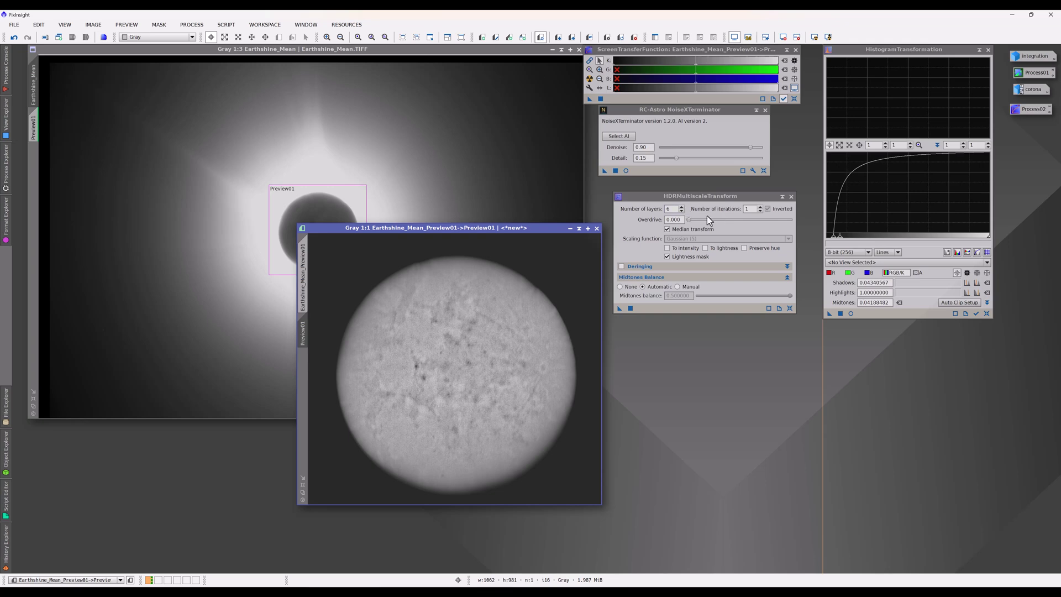
click(681, 209)
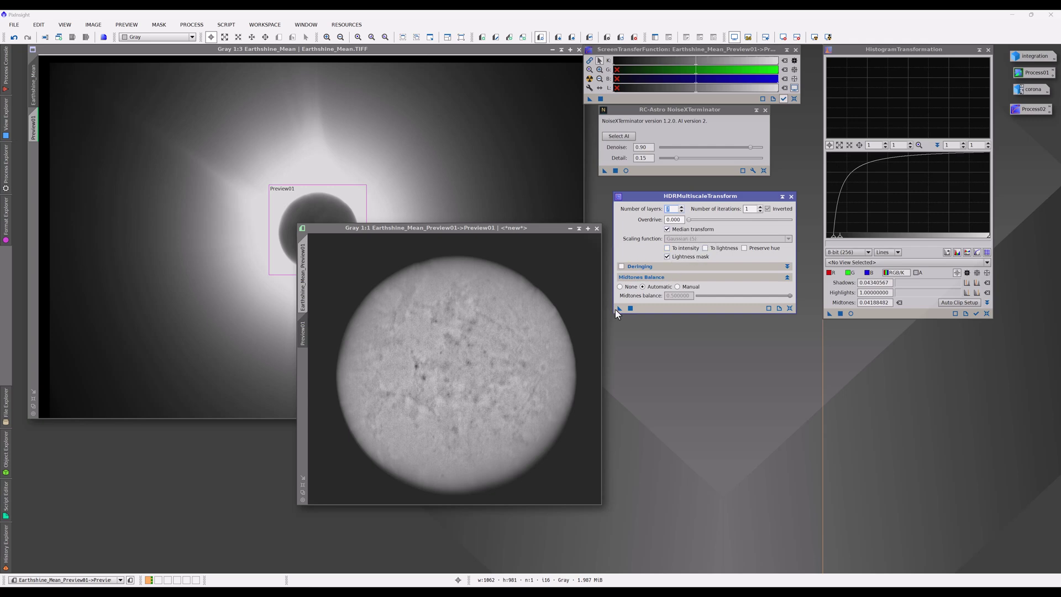
drag(617, 309, 515, 386)
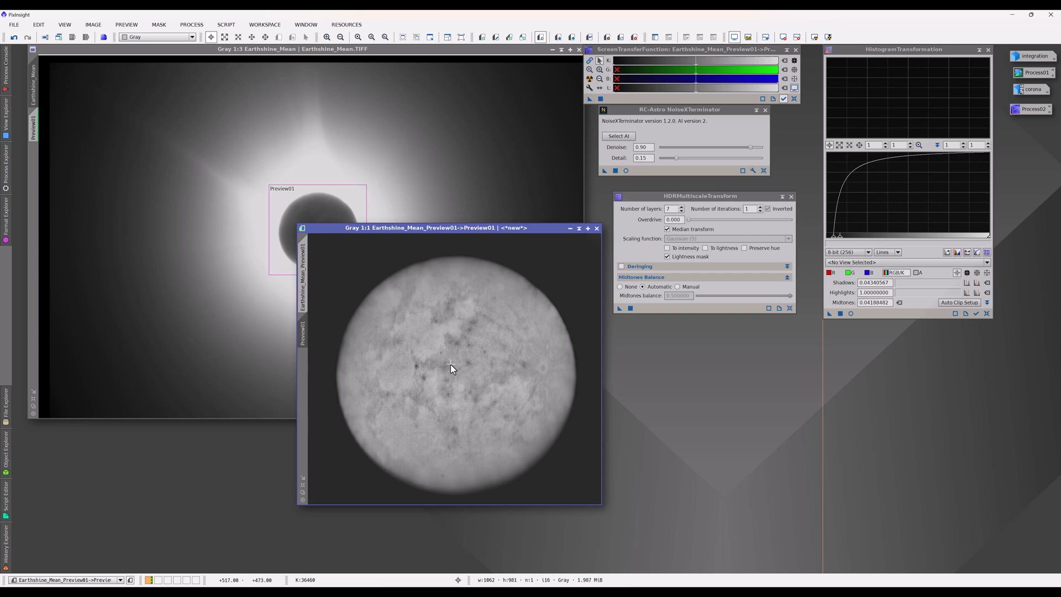
Invert the processed lunar preview to check its detail, and delete that preview from the cropped image
key(ctrl+z)
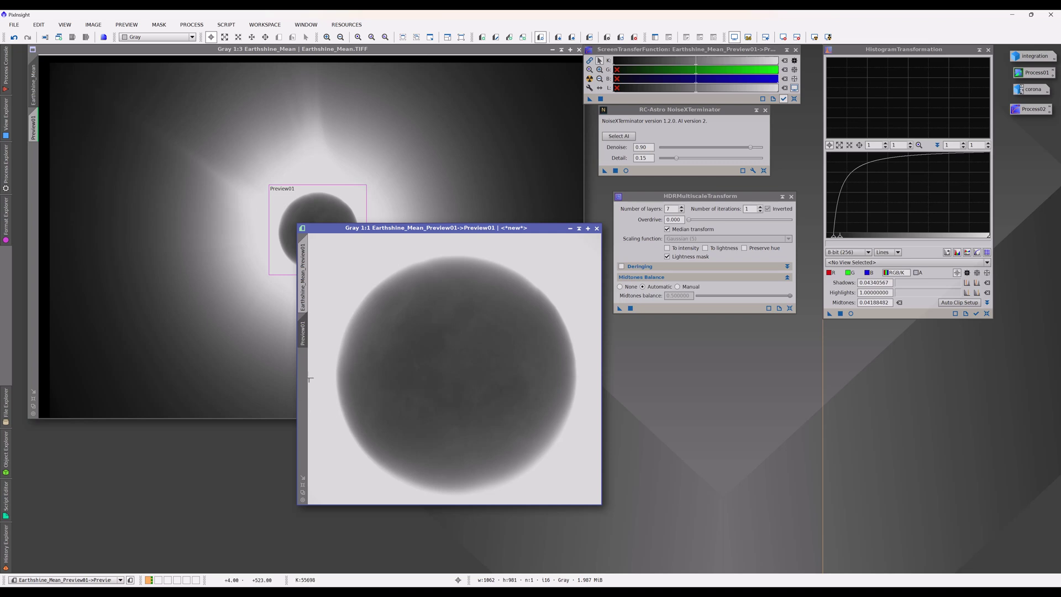
right_click(302, 335)
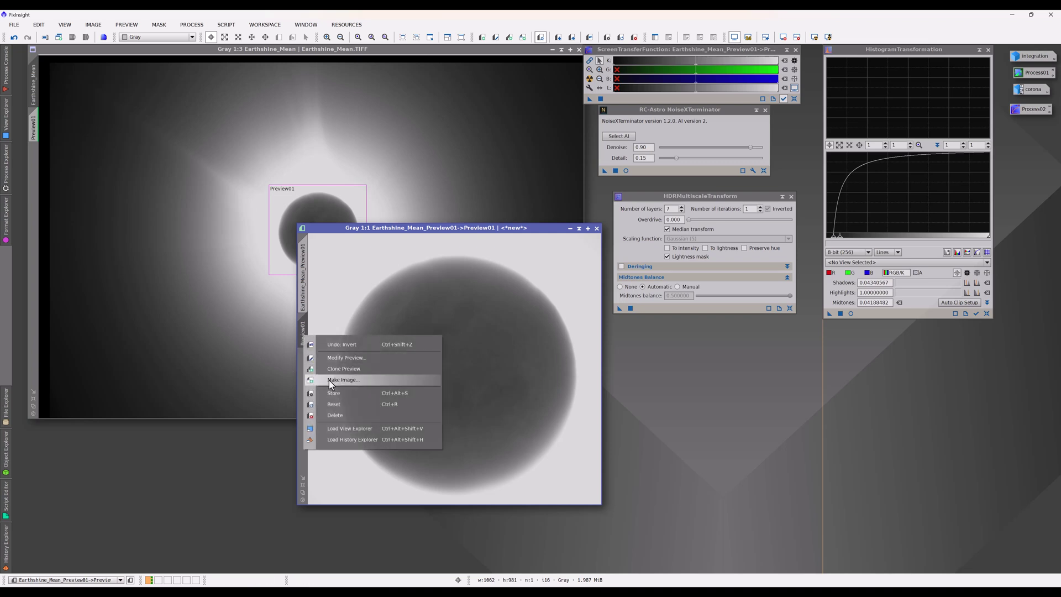
click(347, 416)
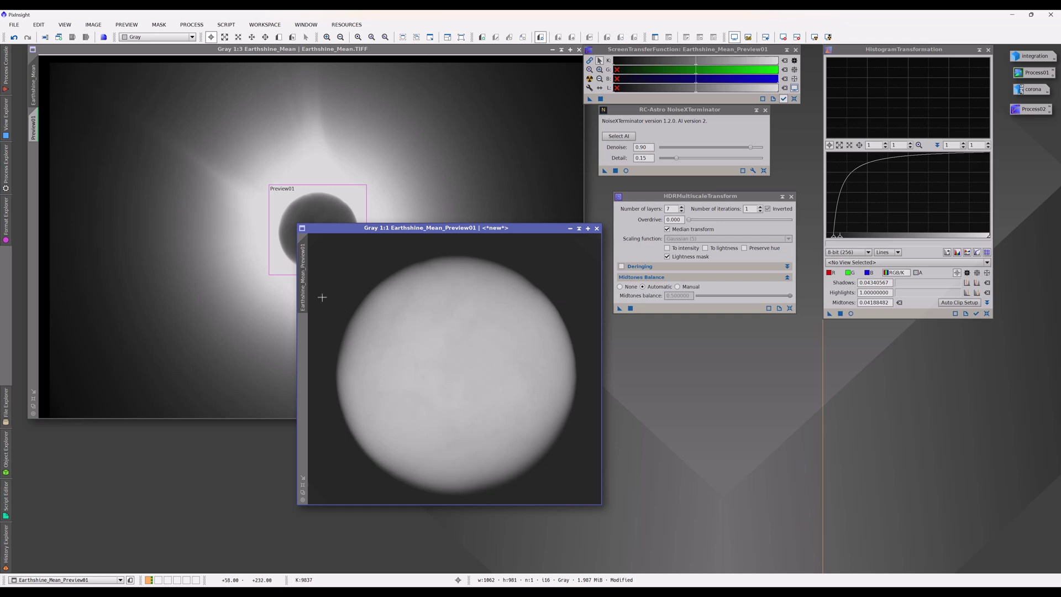
Apply the 7-layer median HDRMultiscaleTransform to the whole cropped Moon image and invert it back to normal tones
drag(619, 308, 480, 358)
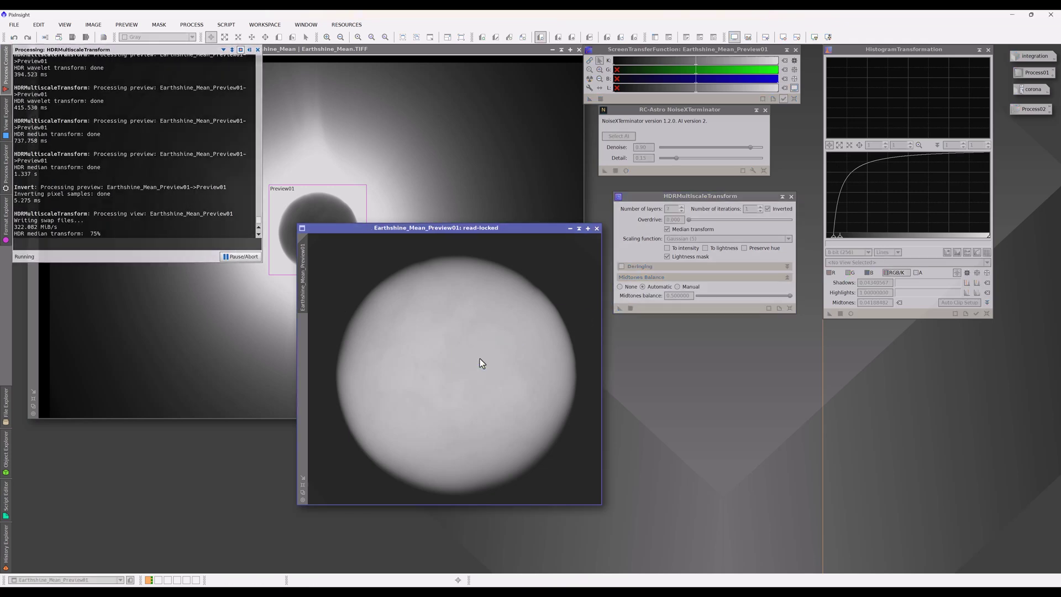
key(ctrl+i)
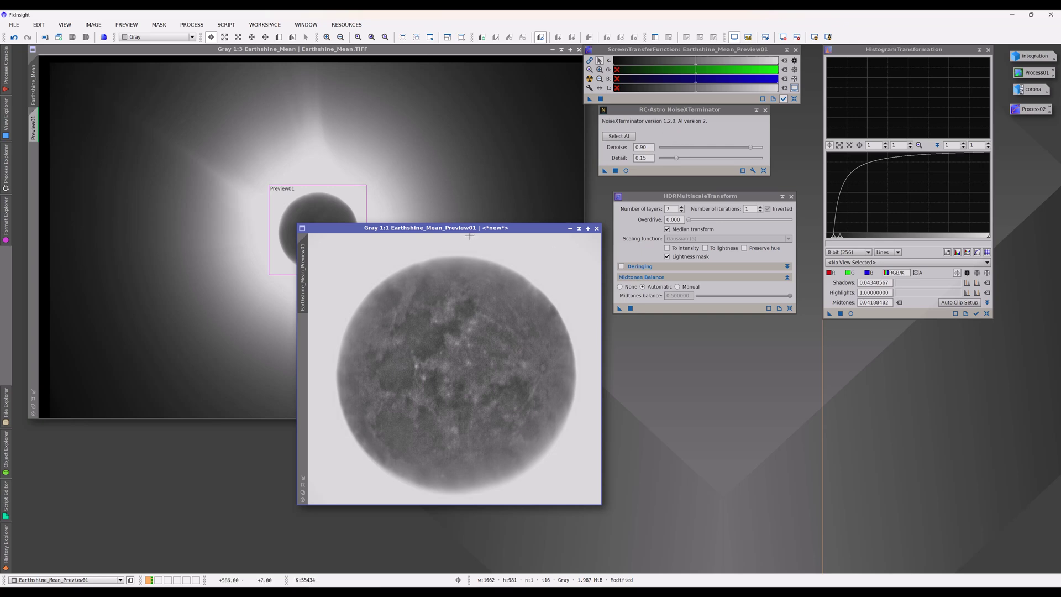
drag(466, 232, 463, 282)
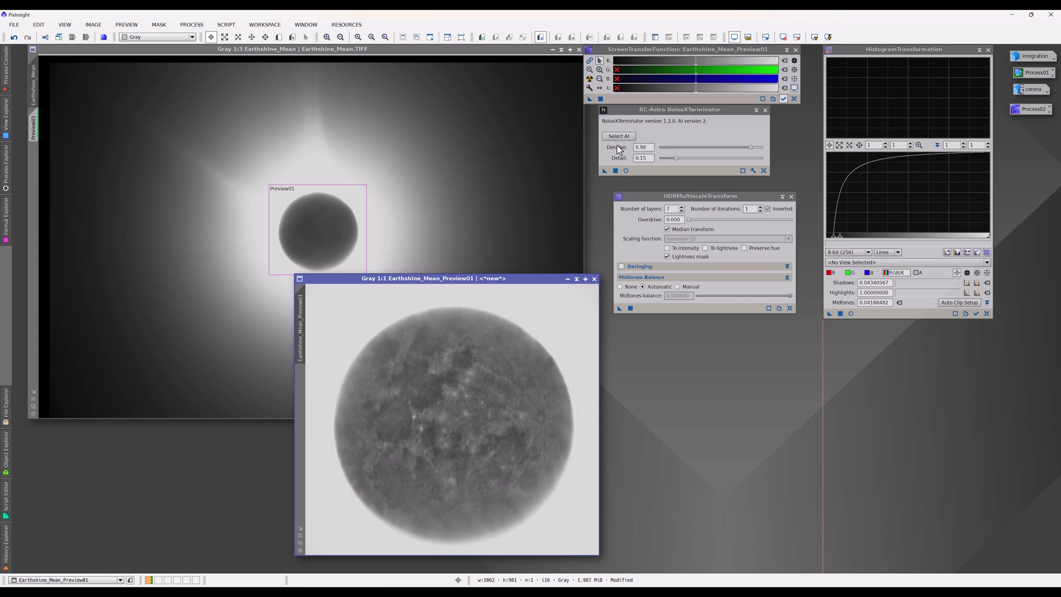
scroll(464, 415, down, 1)
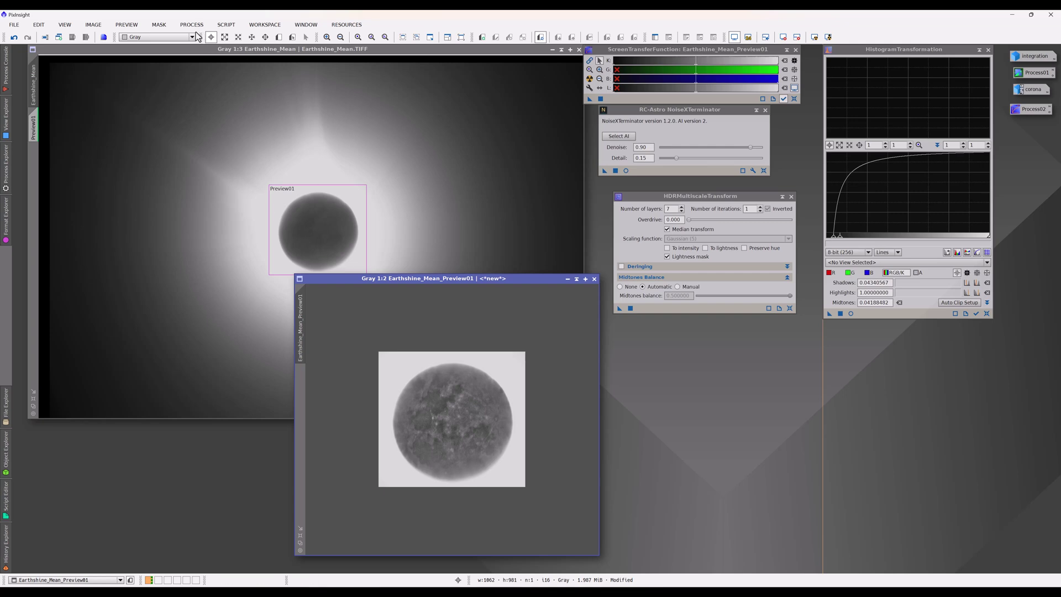
Run the Substitute script with Earthshine_Mean_Preview01 as source and Earthshine_Mean as target to insert the processed Moon
click(222, 25)
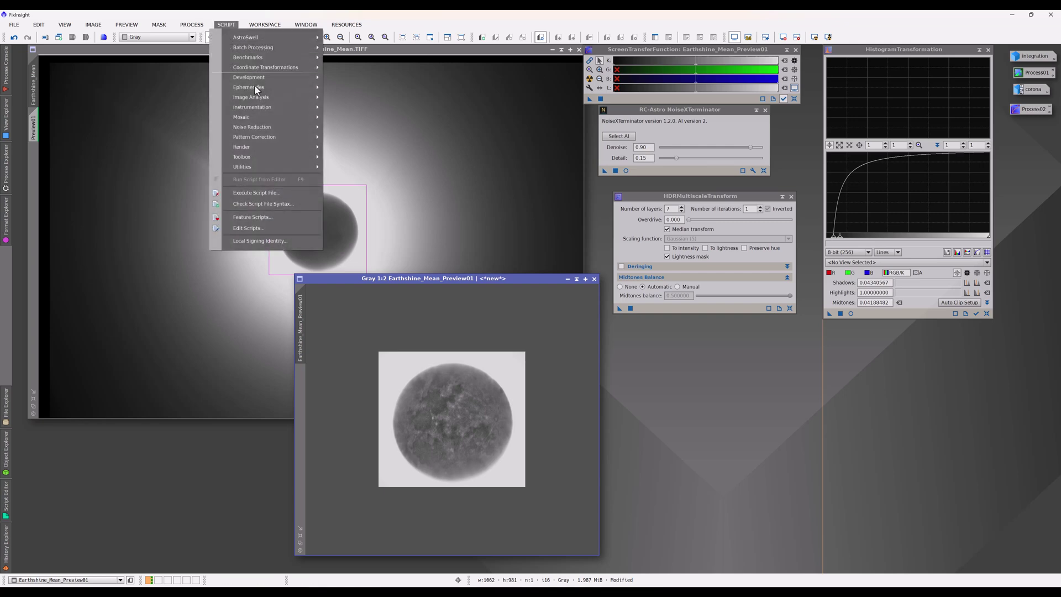
mouse_move(292, 164)
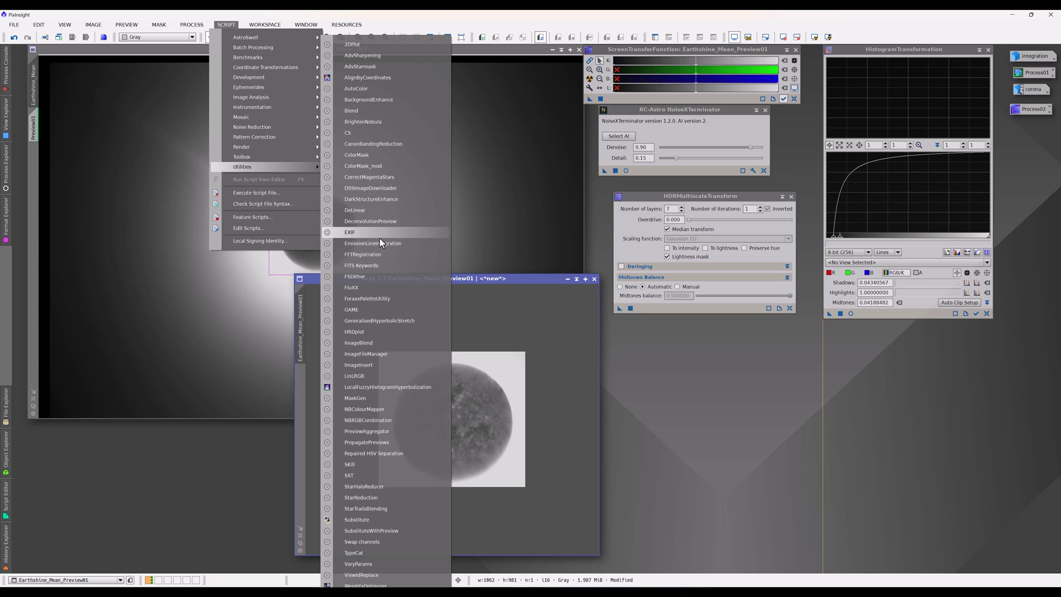
click(389, 522)
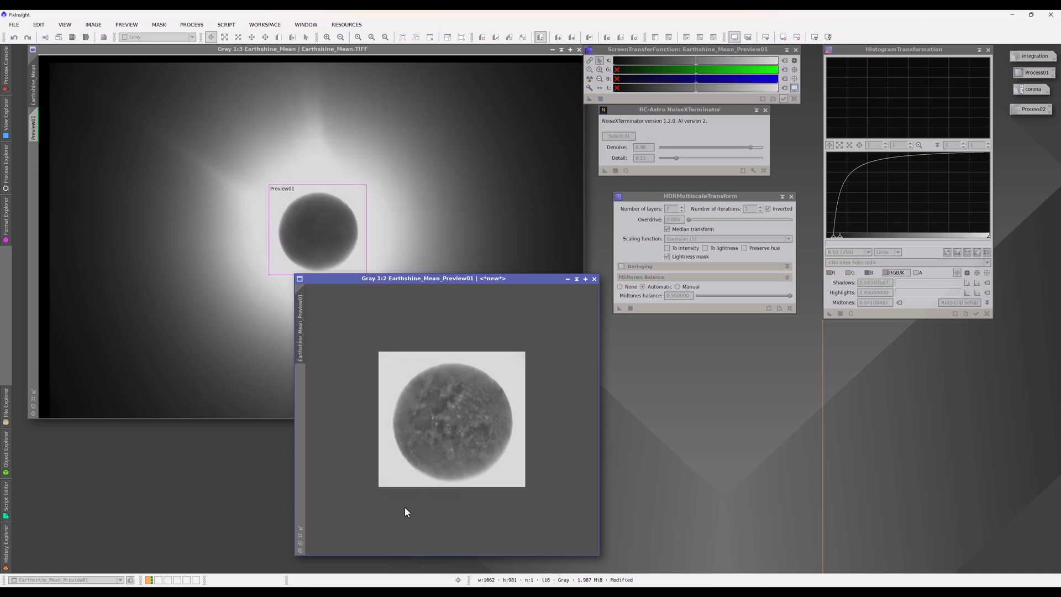
drag(500, 208, 650, 191)
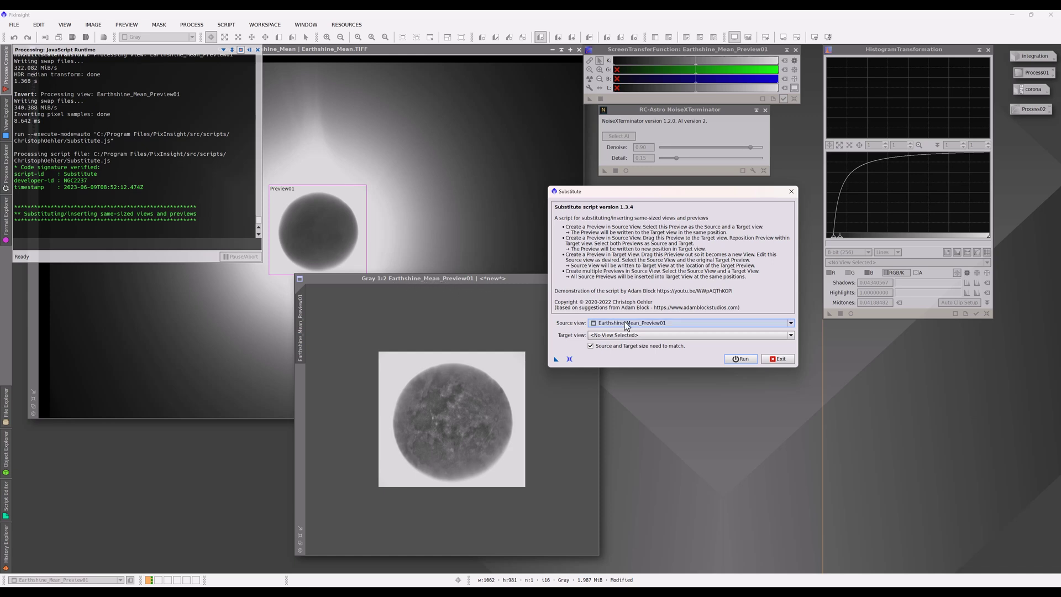
mouse_move(646, 329)
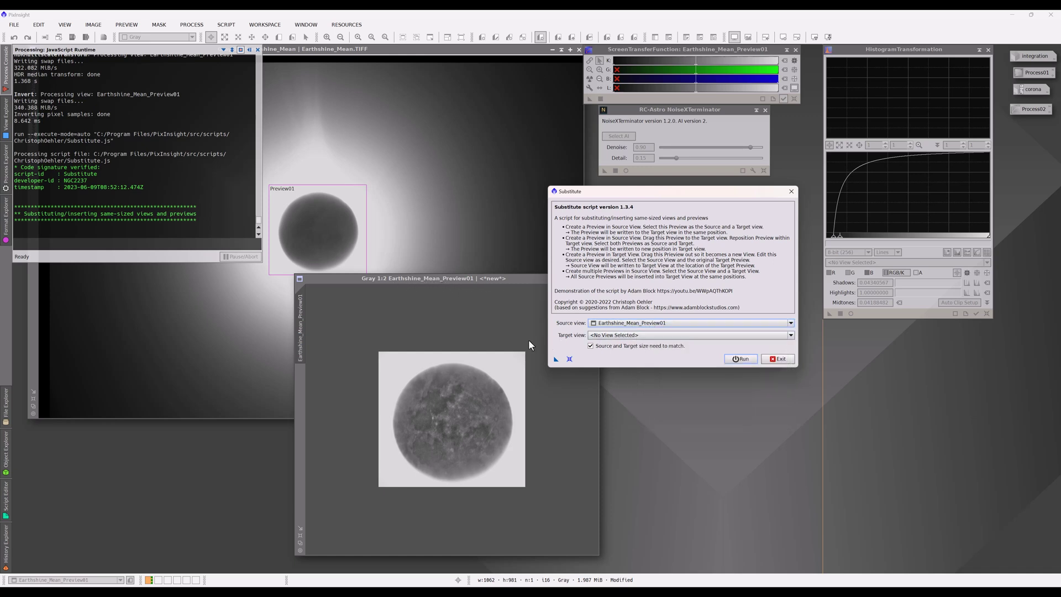
click(627, 337)
click(619, 351)
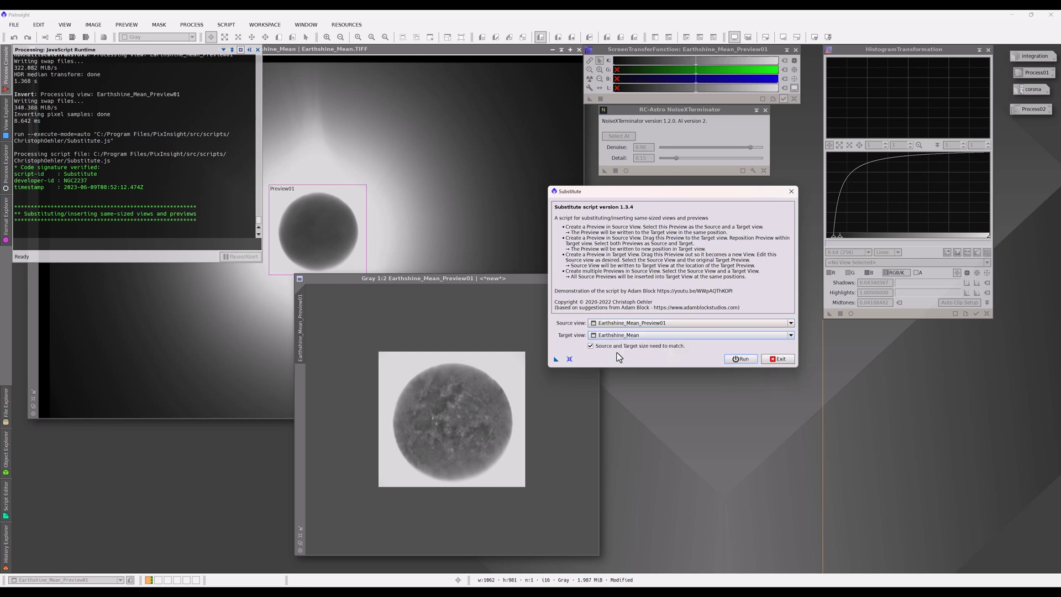
click(741, 359)
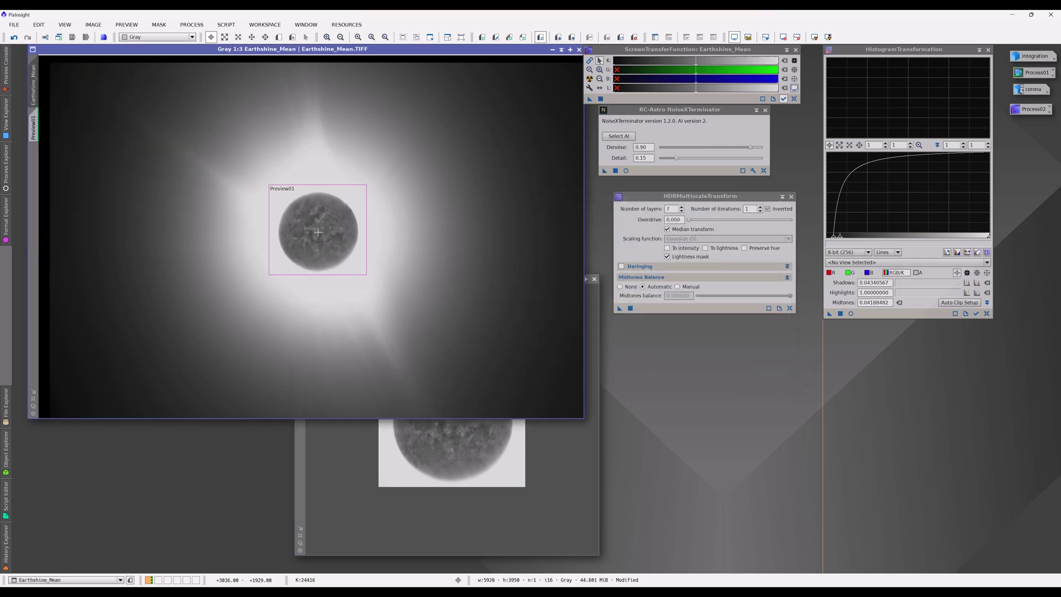
Apply NoiseXTerminator with Denoise 0.90 and Detail 0.15 to the full Earthshine_Mean image and inspect it
drag(605, 170, 525, 206)
scroll(436, 283, down, 1)
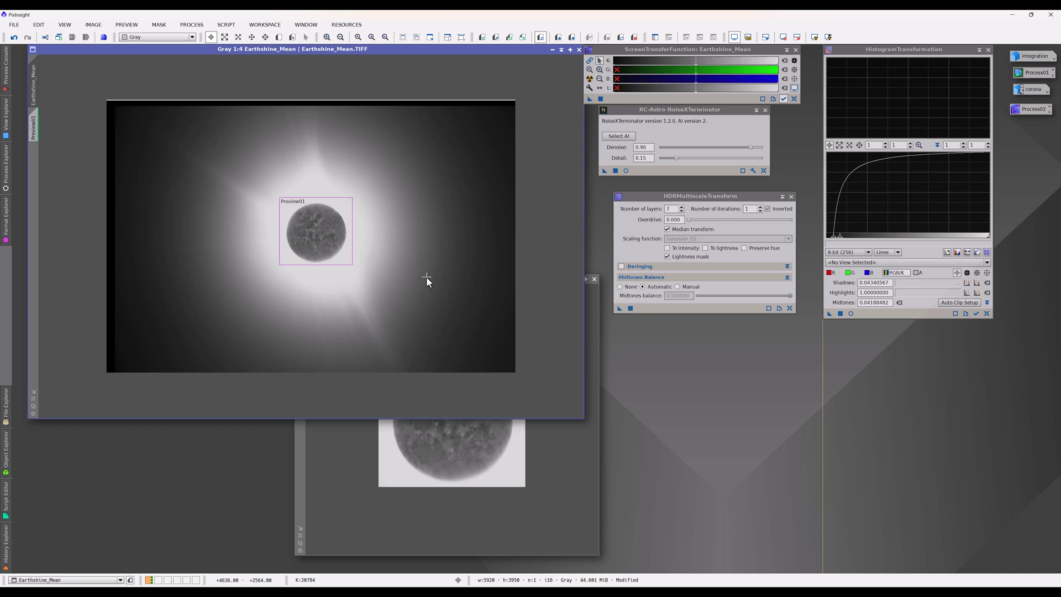
key(ctrl+plus)
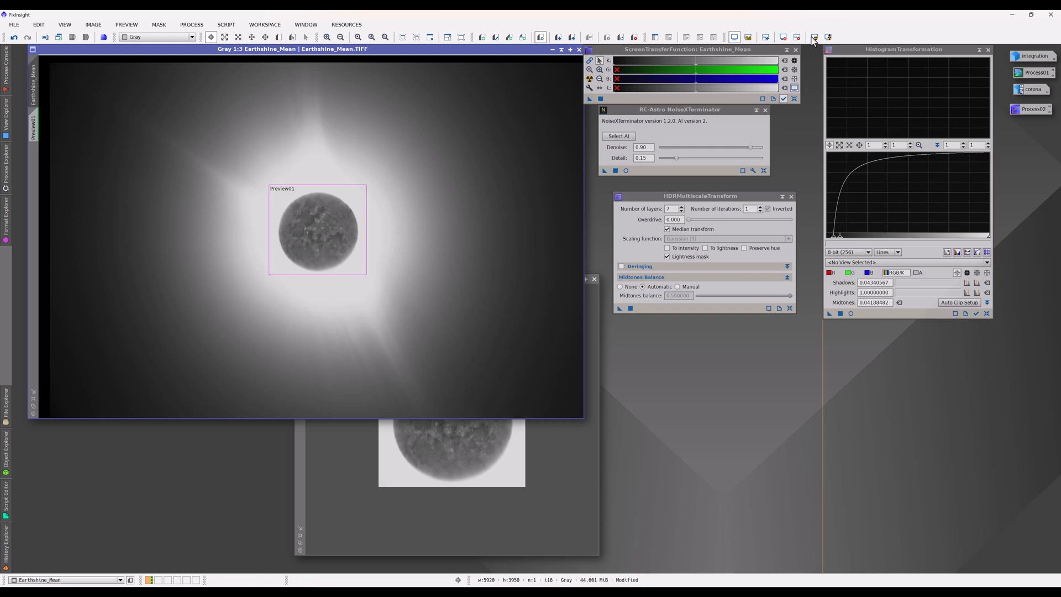
Reopen the minimized corona image and place it beside Earthshine_Mean to compare the two lunar disks
drag(887, 51, 888, 96)
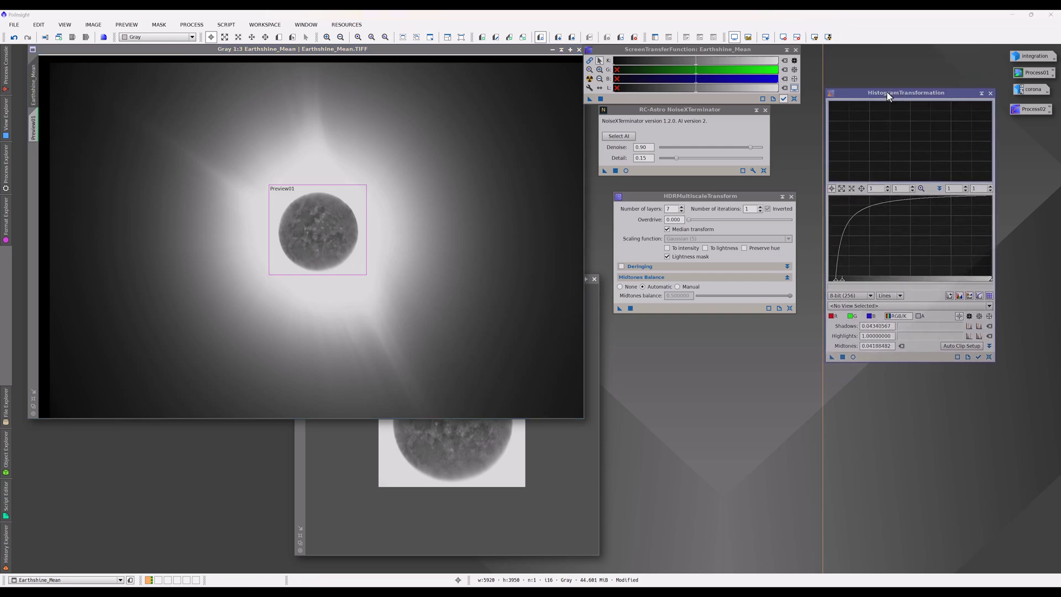
double_click(1026, 89)
drag(422, 271, 616, 116)
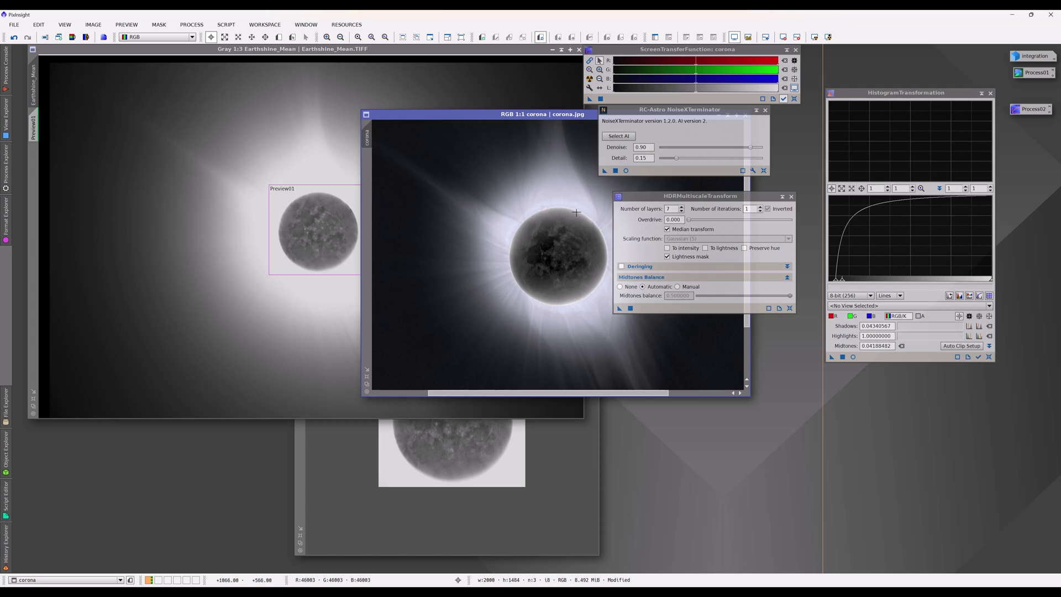
drag(432, 114, 462, 100)
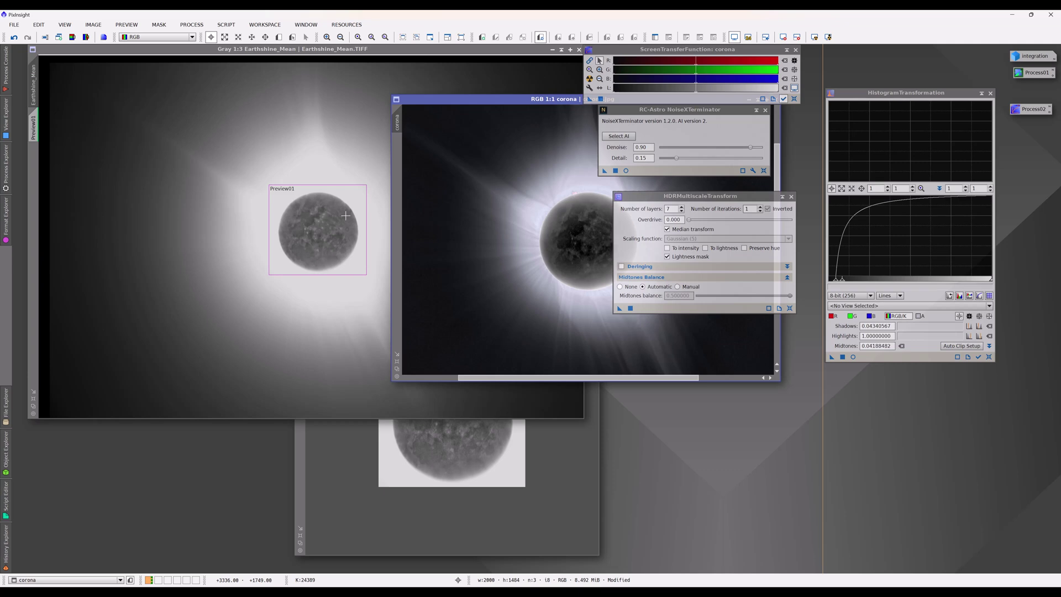
drag(475, 101, 455, 181)
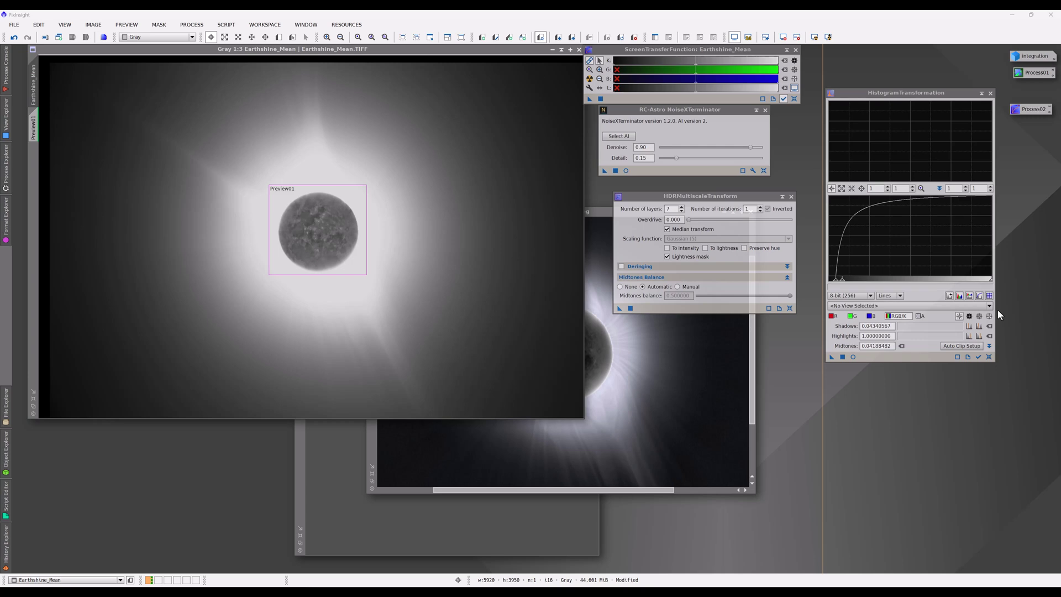
Raise the shadows point of the screen stretch on the Earthshine_Mean image to darken its background
drag(615, 67, 631, 70)
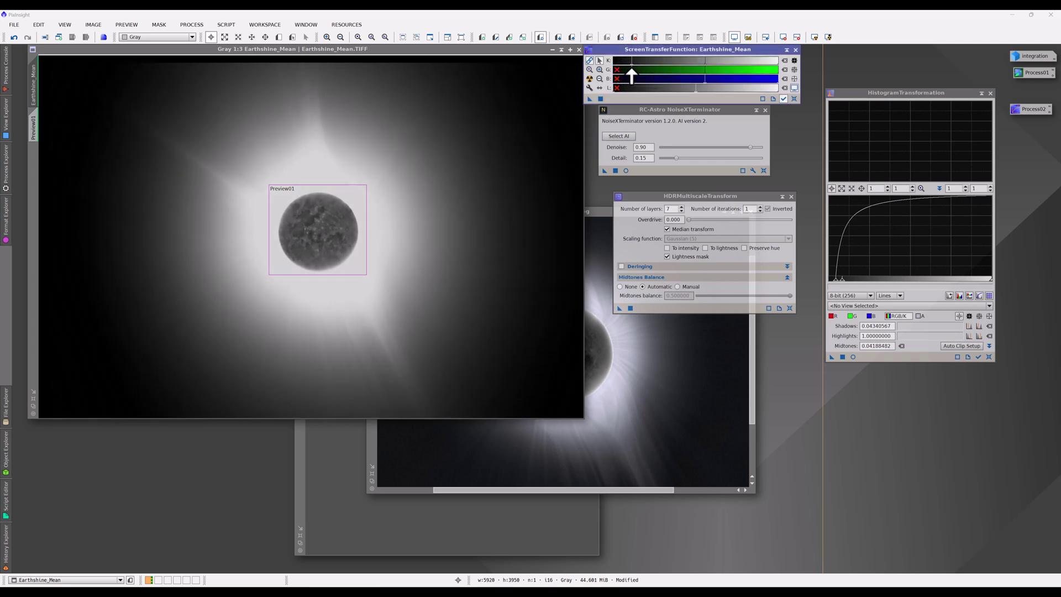